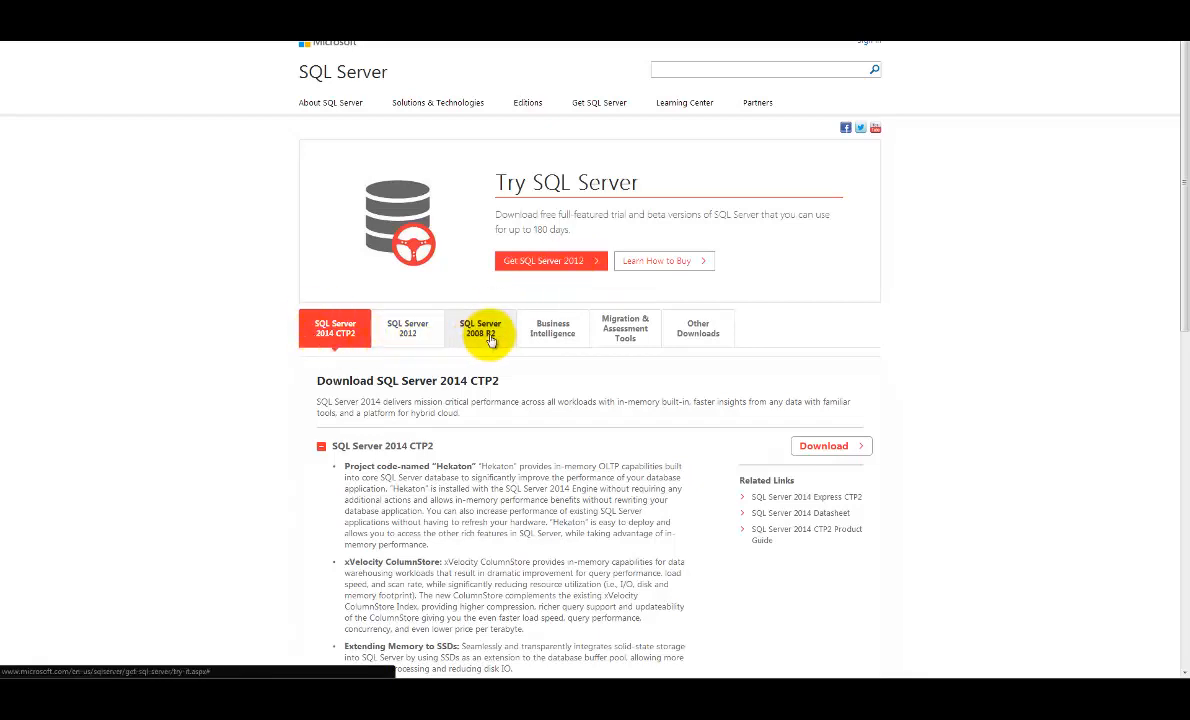
# - Show the SQL Server 2012 downloads and choose Download SQL Server 2012 for the SQL Server 2012 Trial
pyautogui.click(422, 337)
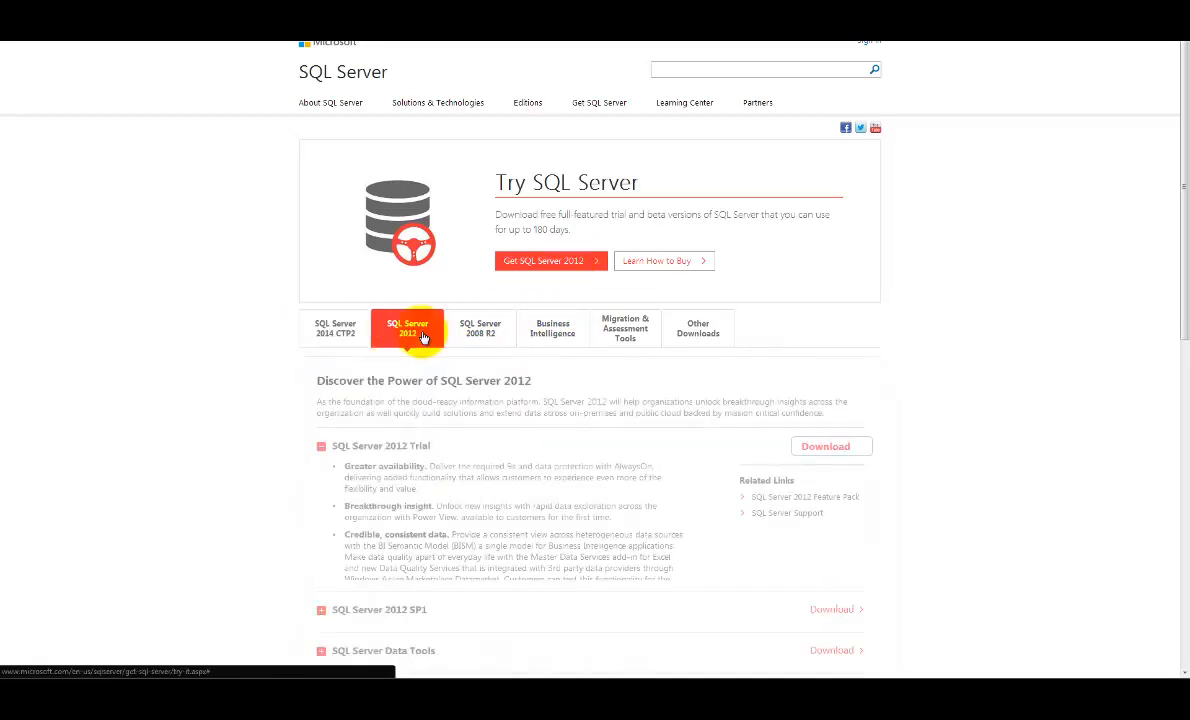
pyautogui.scroll(-2, 605, 510)
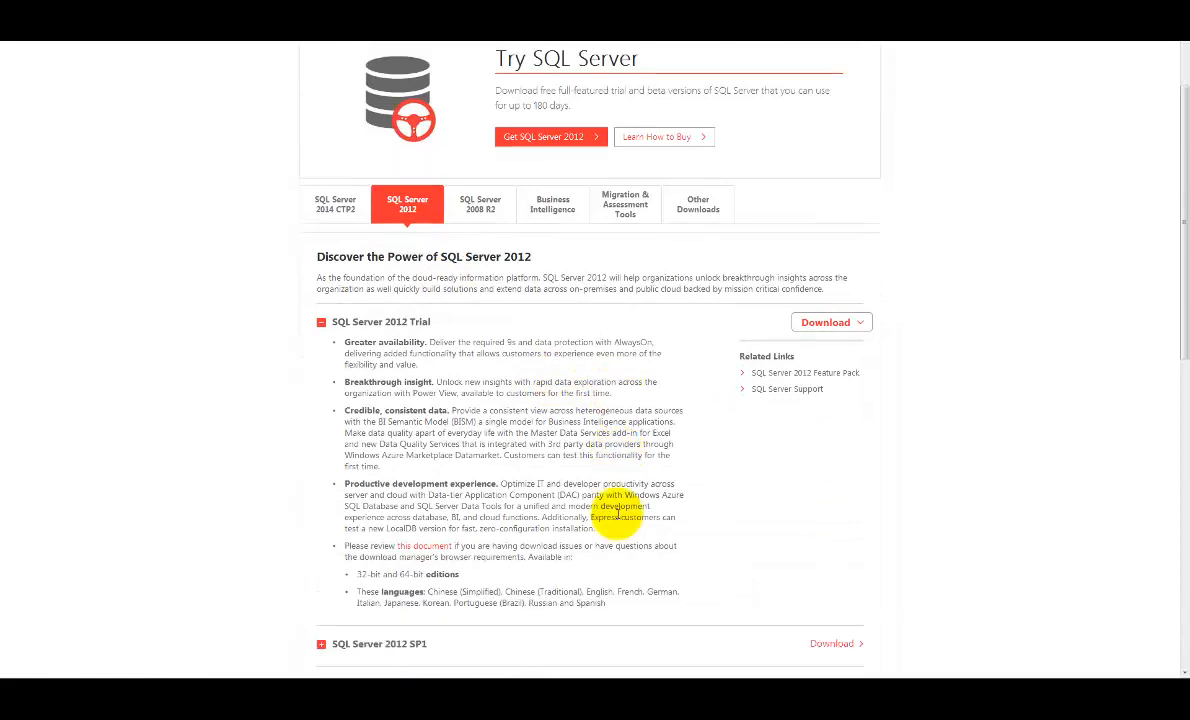
pyautogui.scroll(-1, 620, 512)
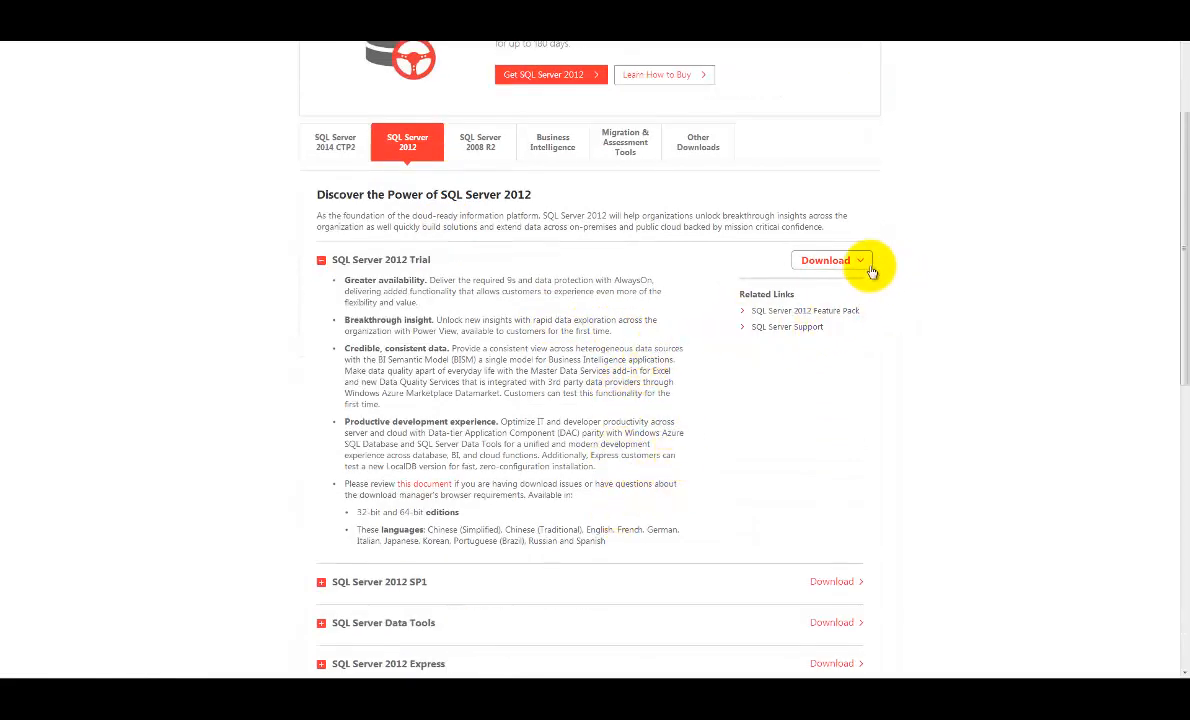
pyautogui.click(825, 261)
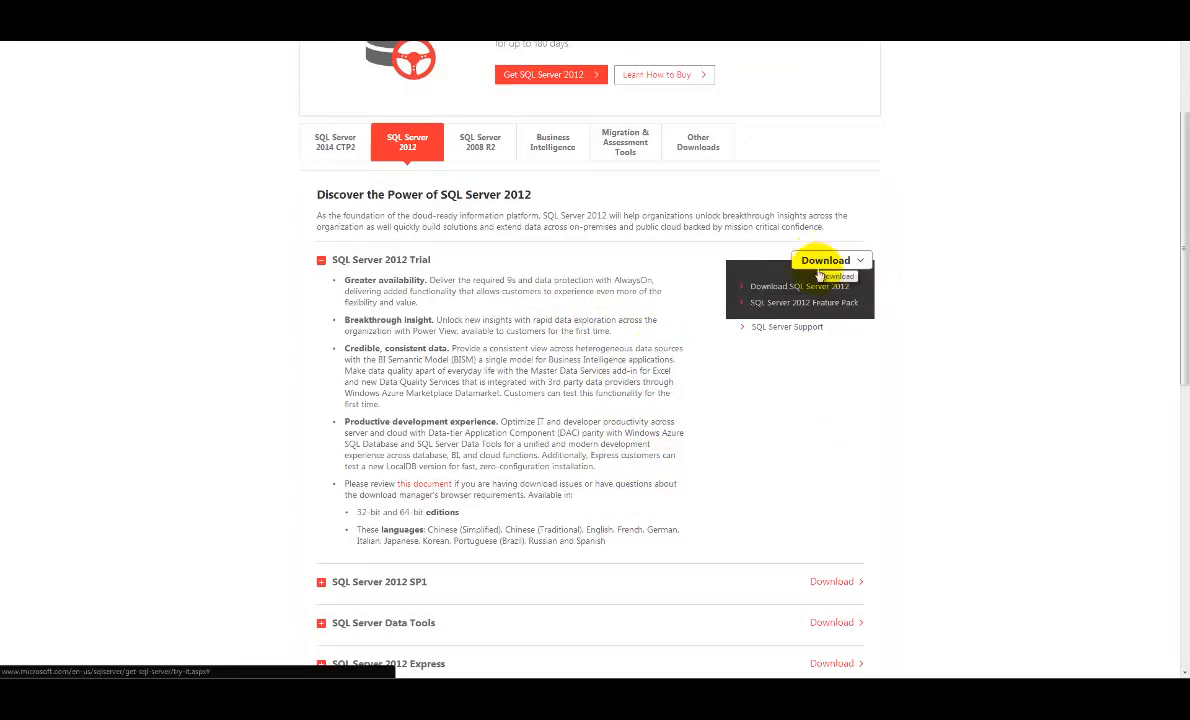
pyautogui.click(812, 285)
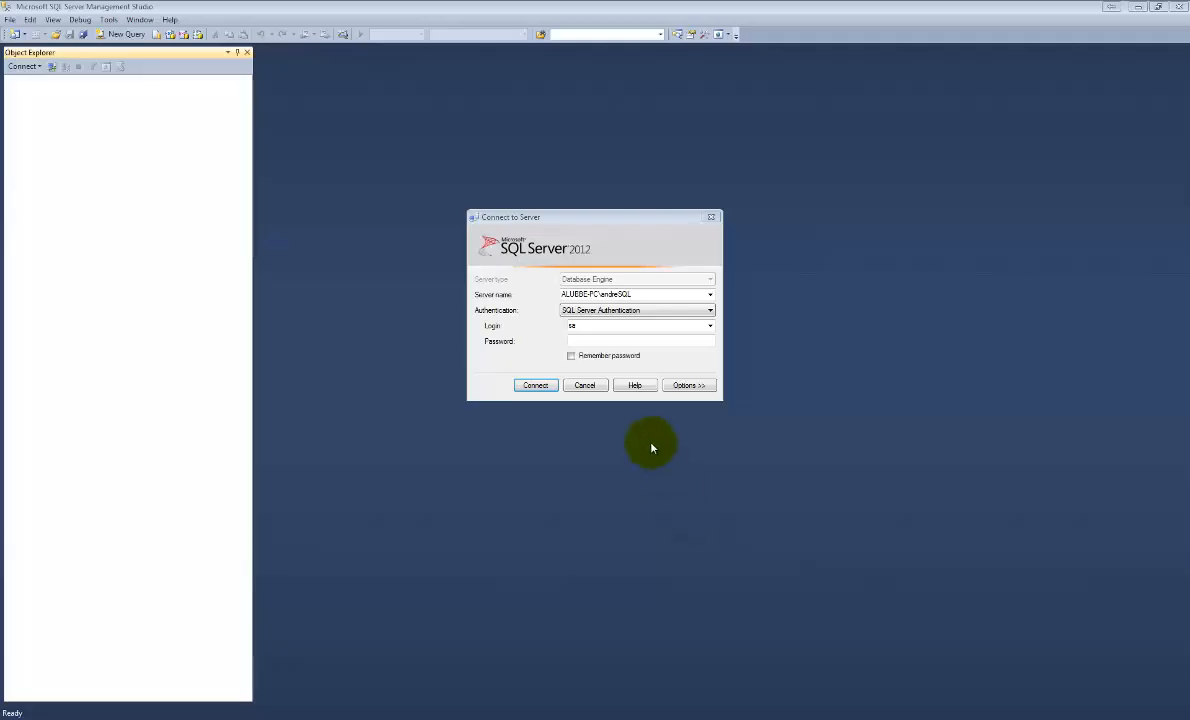
# - In SQL Server Management Studio, enter the login password, choose SQL Server Authentication and connect to the database server
pyautogui.click(571, 341)
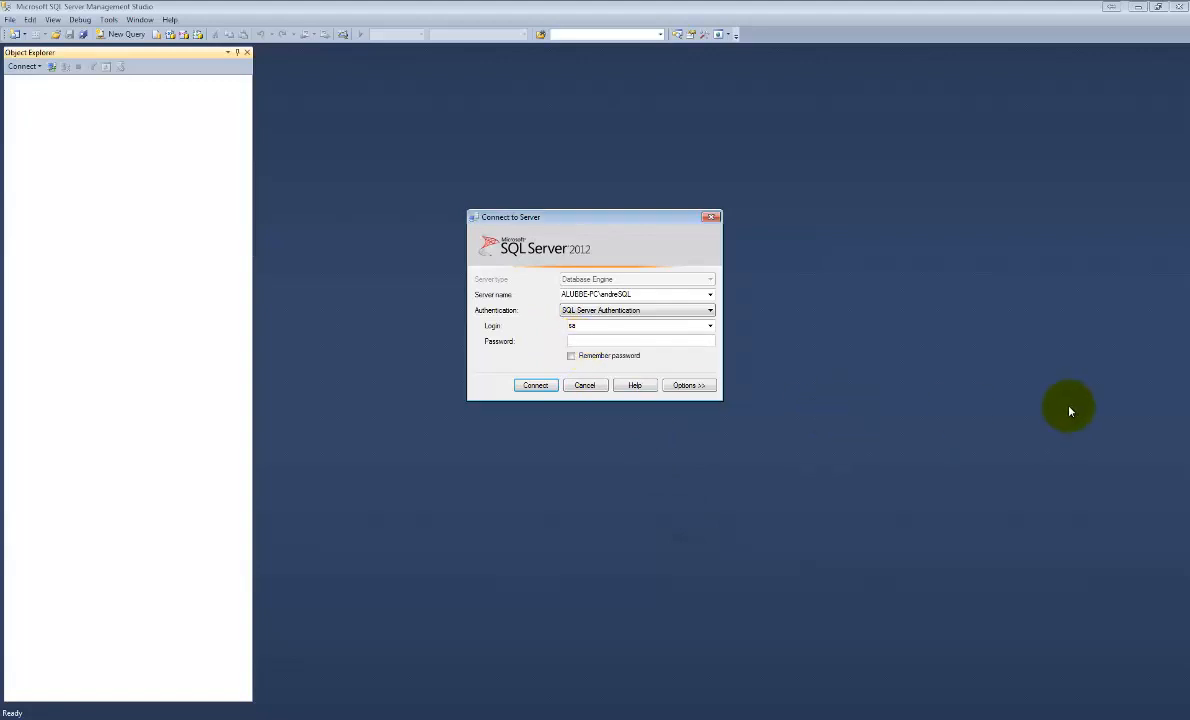
pyautogui.write('******')
pyautogui.click(658, 312)
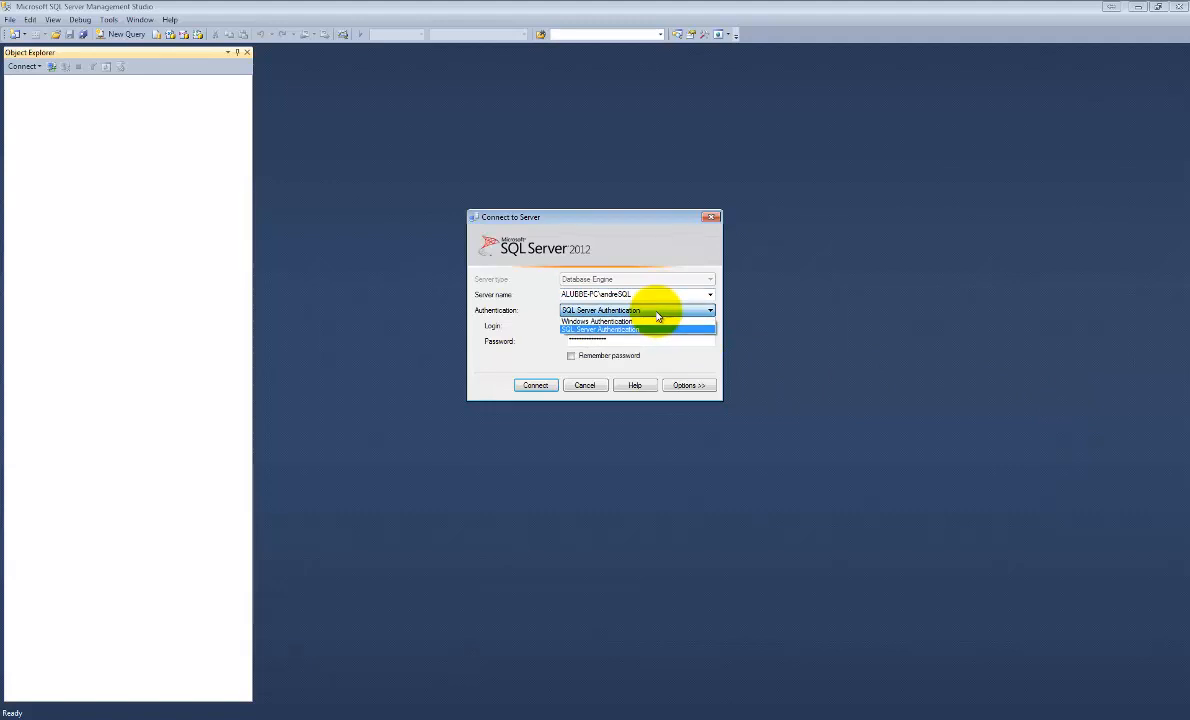
pyautogui.click(645, 329)
pyautogui.click(533, 385)
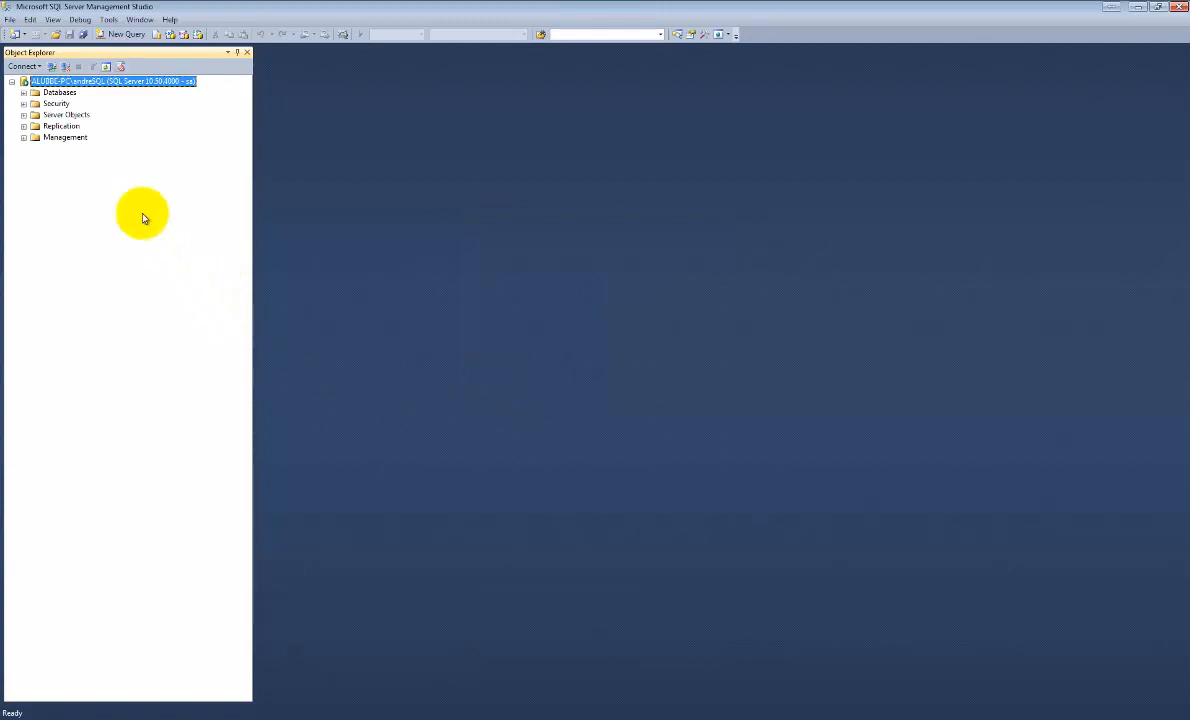
# - Expand the server's databases and examine the list of tables in the TFI_Schema database
pyautogui.click(24, 93)
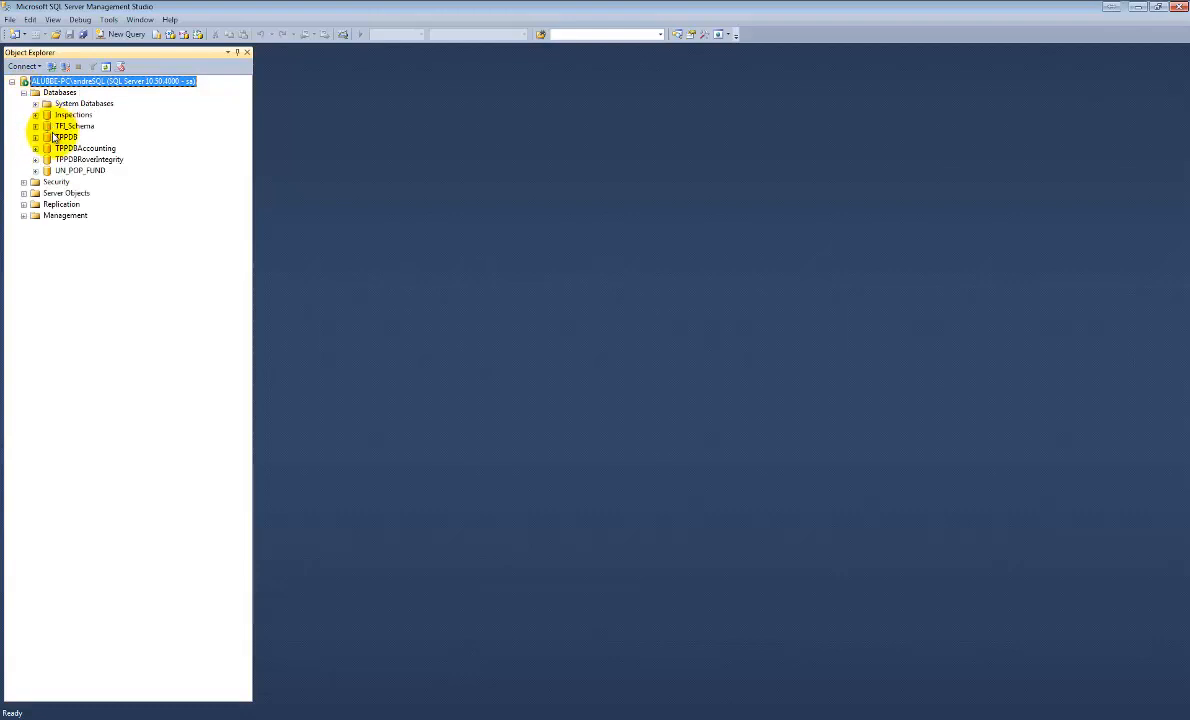
pyautogui.click(70, 126)
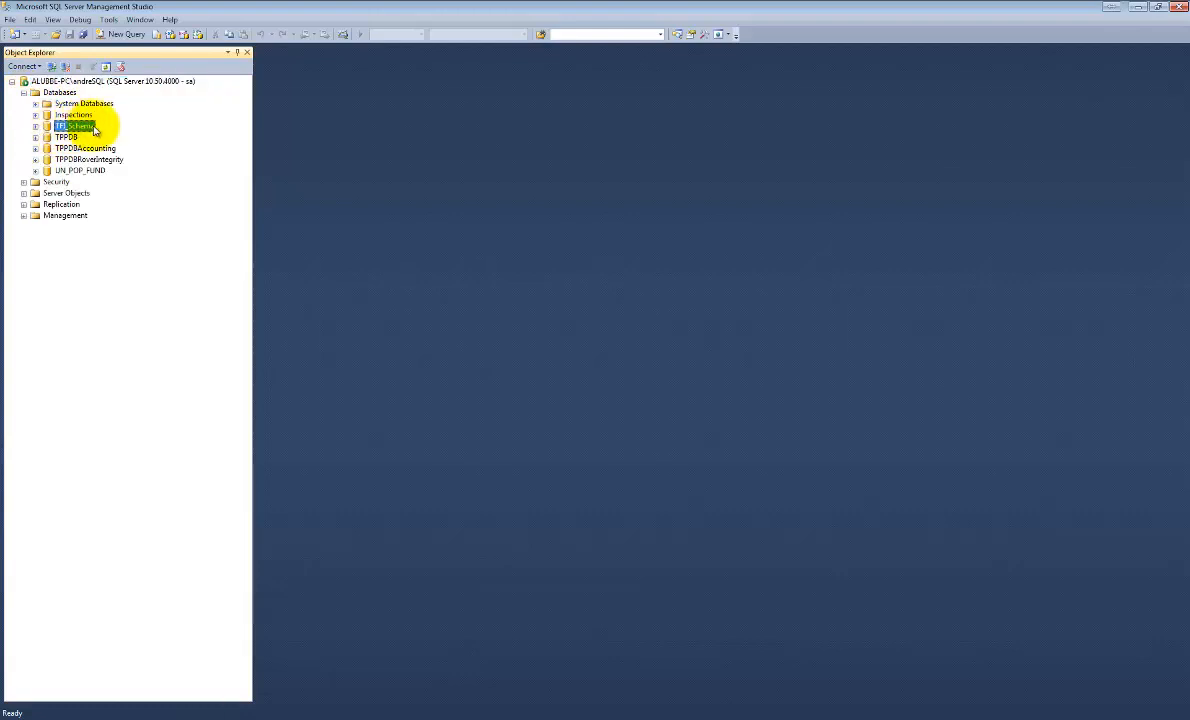
pyautogui.click(36, 127)
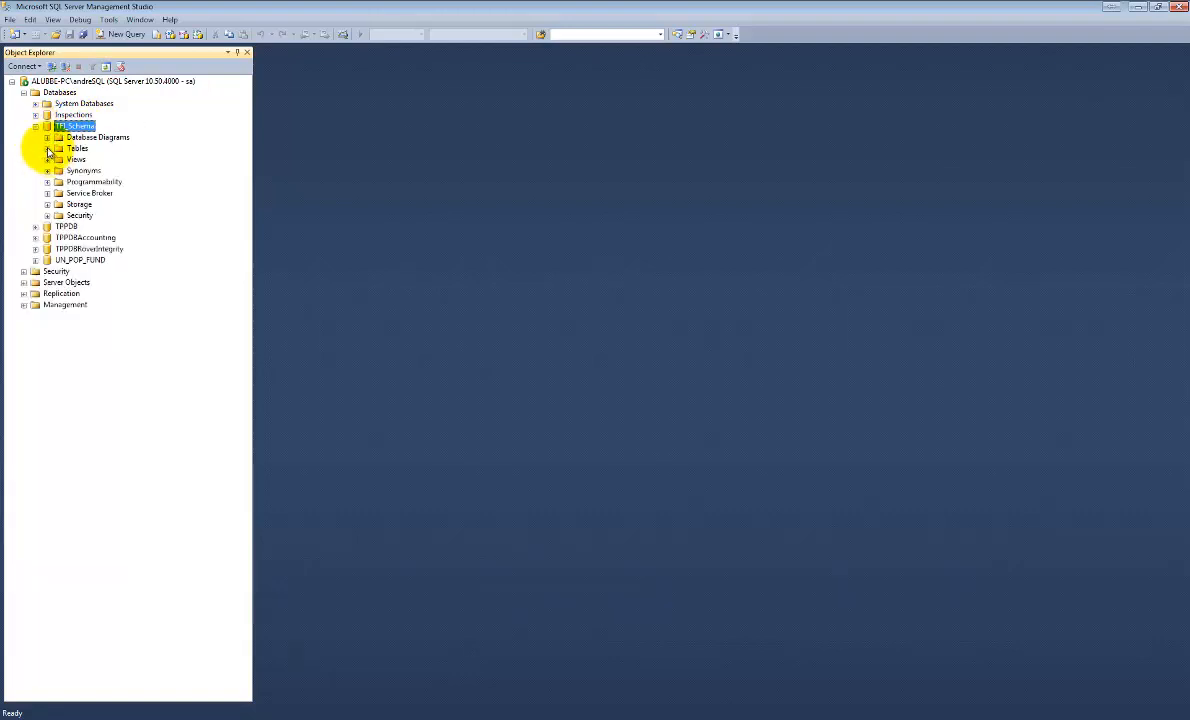
pyautogui.click(47, 148)
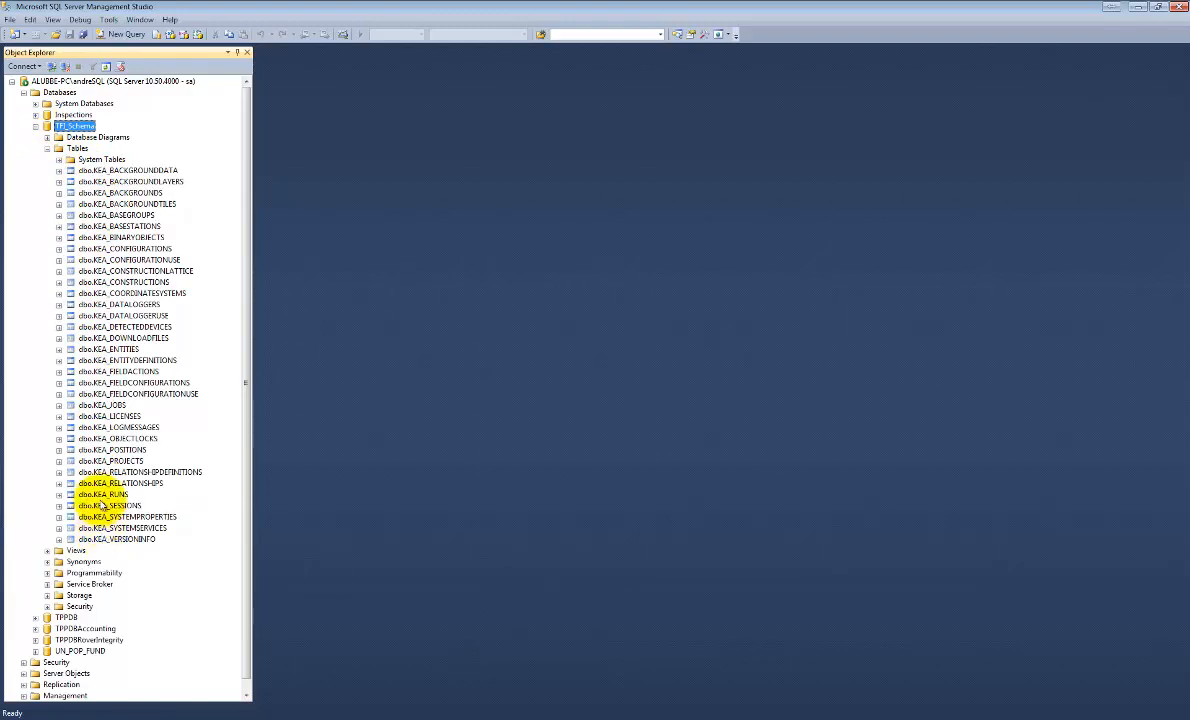
pyautogui.click(36, 126)
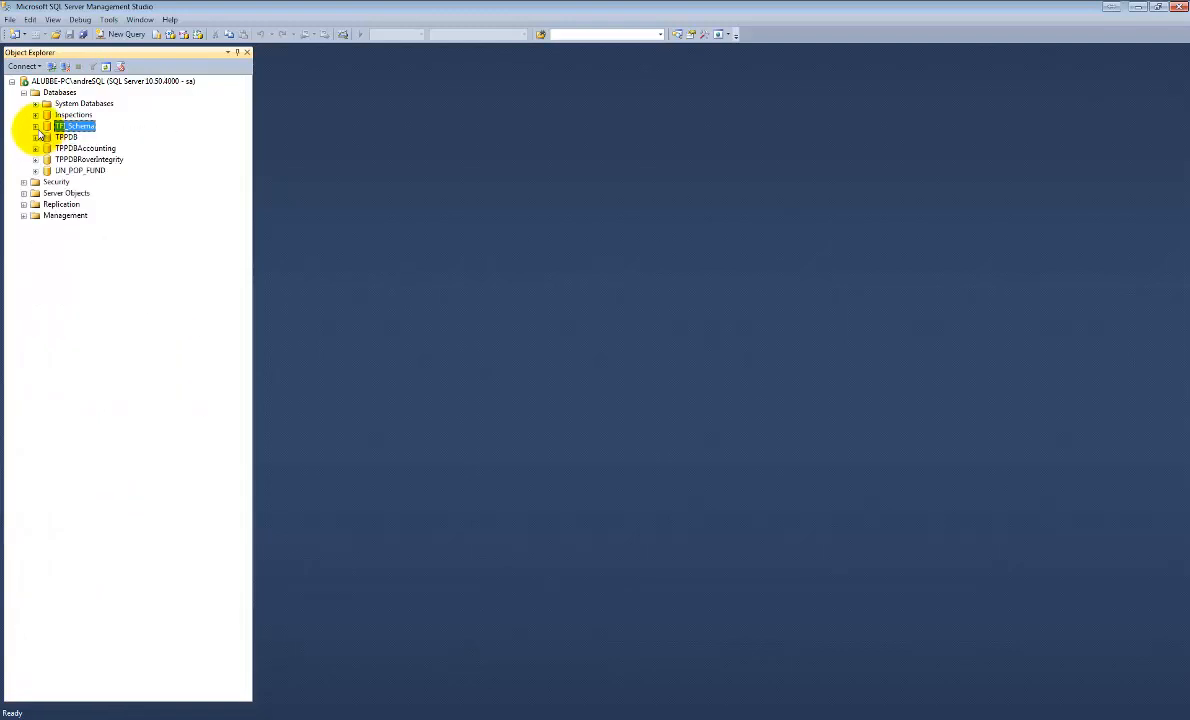
# - Expand the tables of the Inspections database and open the rows of dbo.INSPECTIONS for editing
pyautogui.click(36, 115)
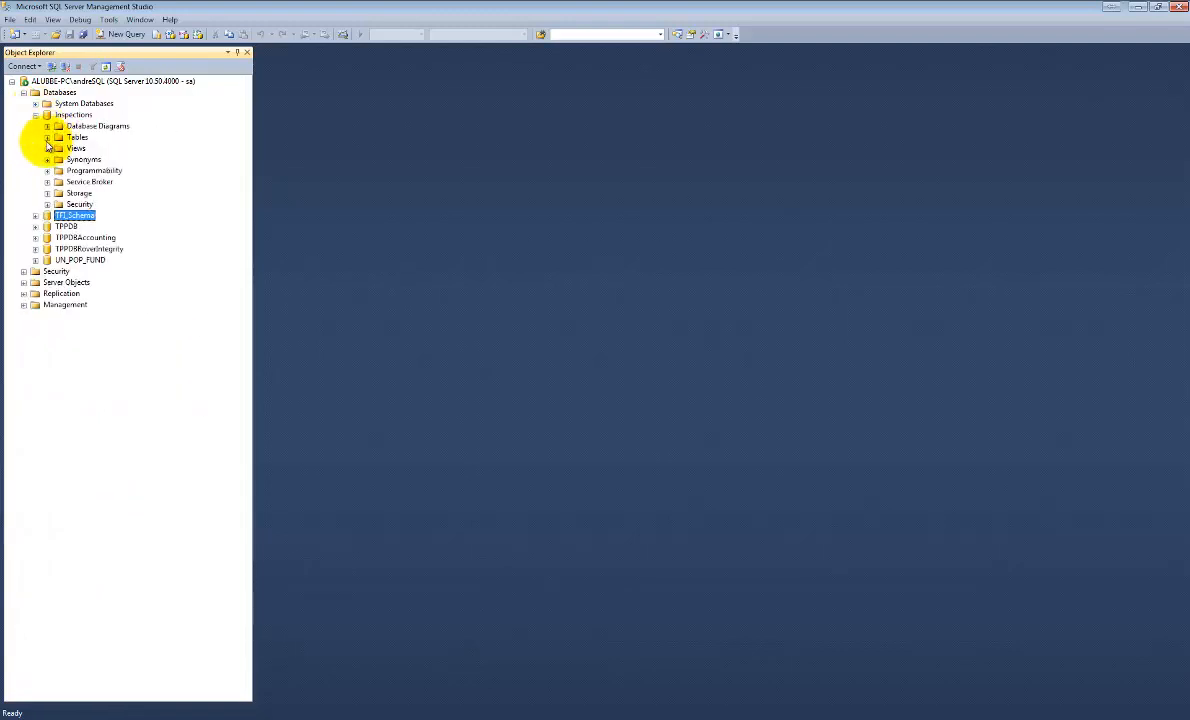
pyautogui.click(47, 137)
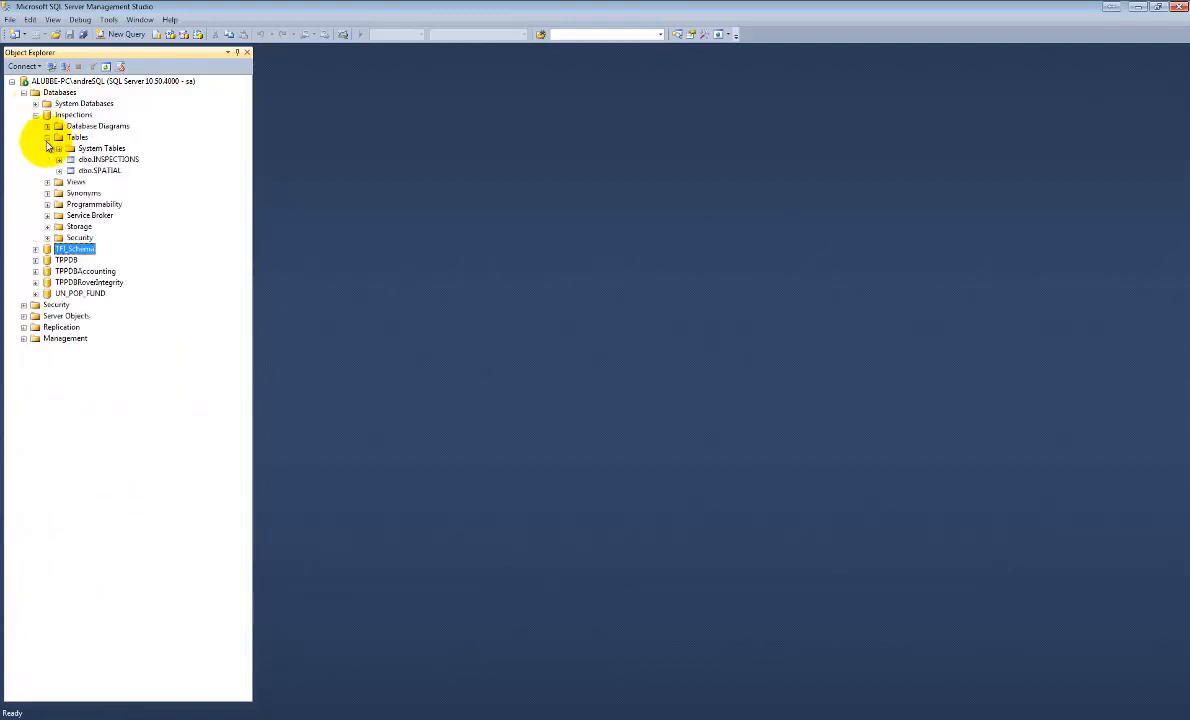
pyautogui.click(114, 160)
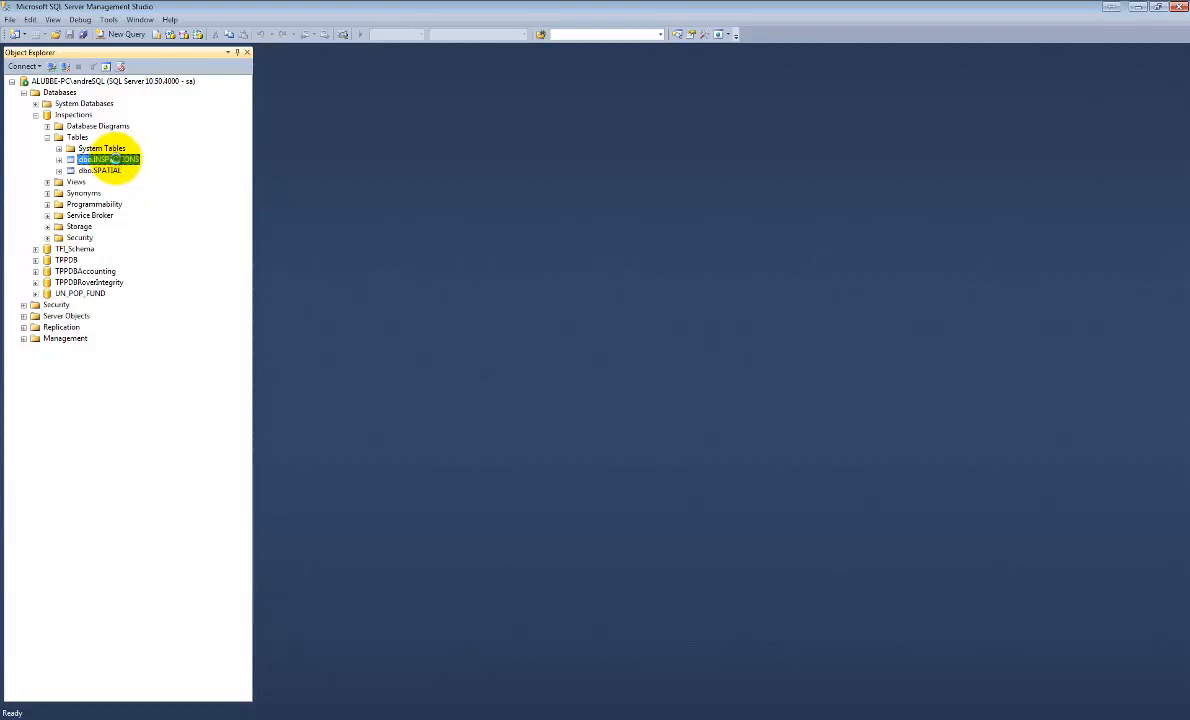
pyautogui.rightClick(115, 161)
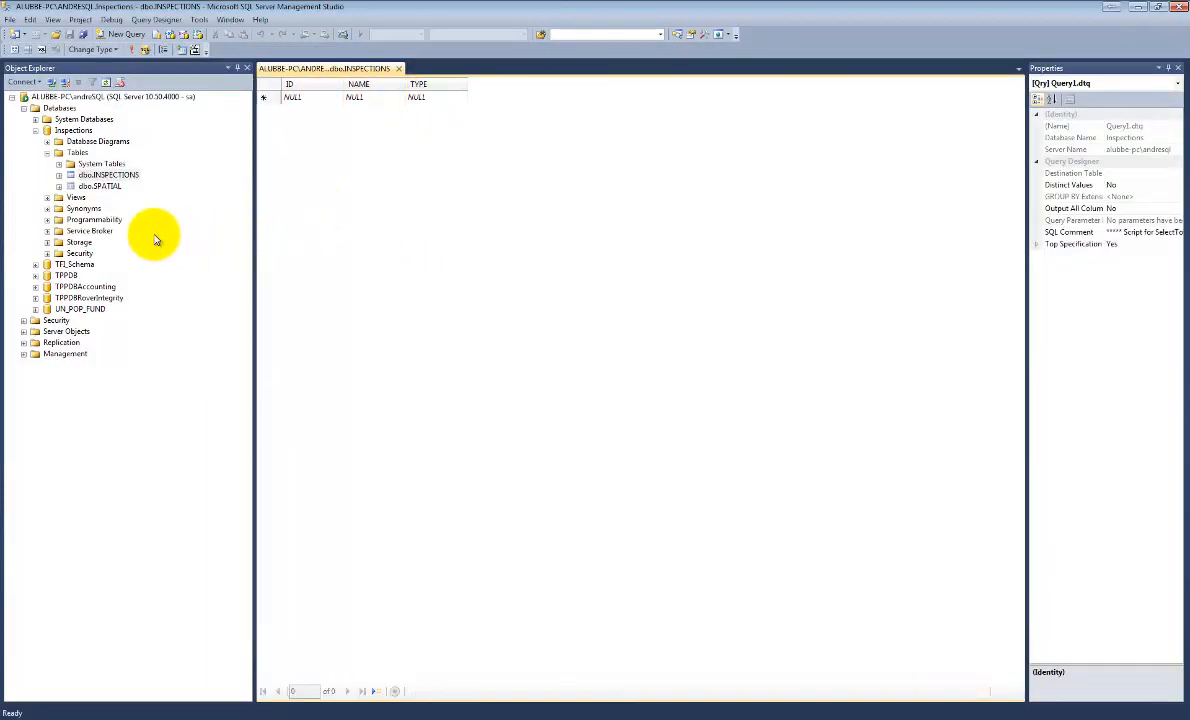
# - Open the top 200 rows of the dbo.SPATIAL table for editing to view its columns
pyautogui.click(104, 186)
pyautogui.rightClick(108, 189)
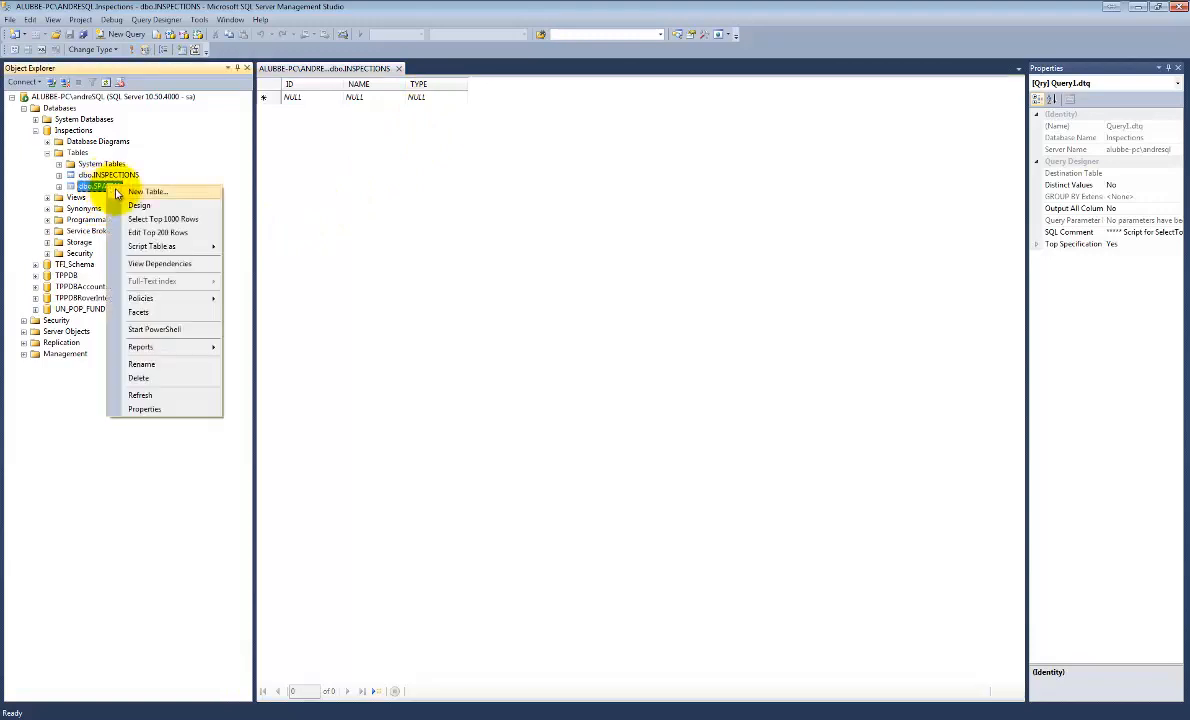
pyautogui.click(140, 233)
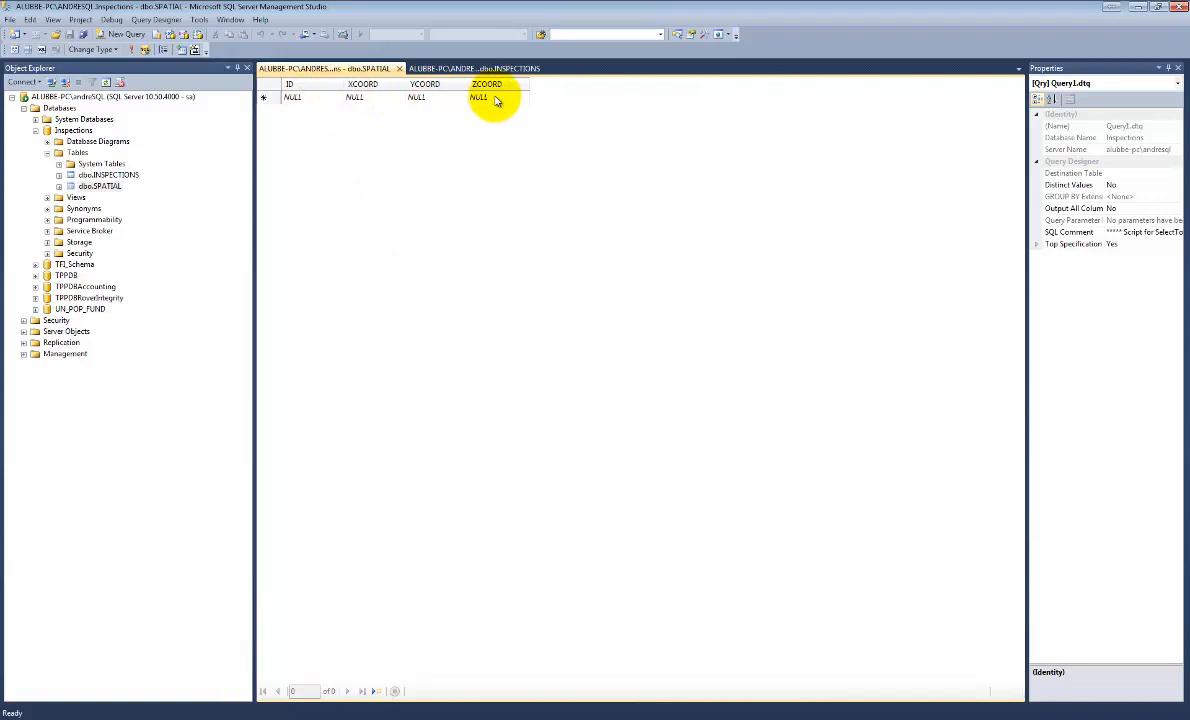
# - Add a GEOMETRY column with the geometry data type to the design of dbo.SPATIAL and save the table
pyautogui.rightClick(88, 188)
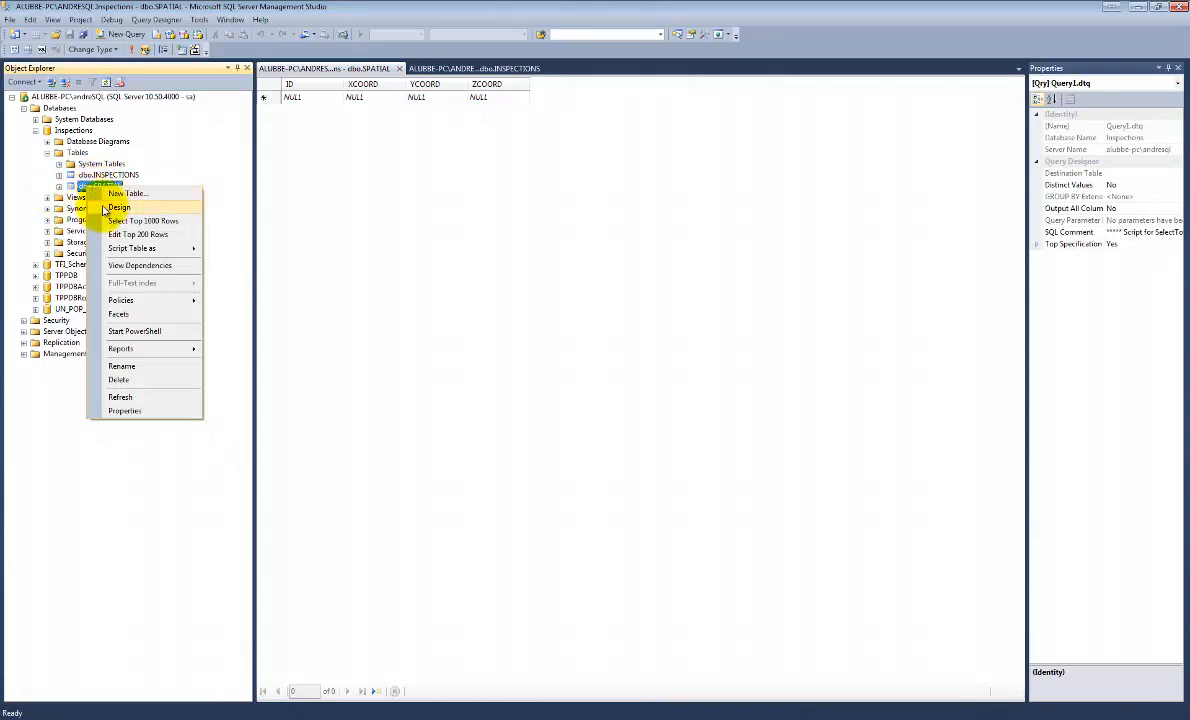
pyautogui.click(95, 207)
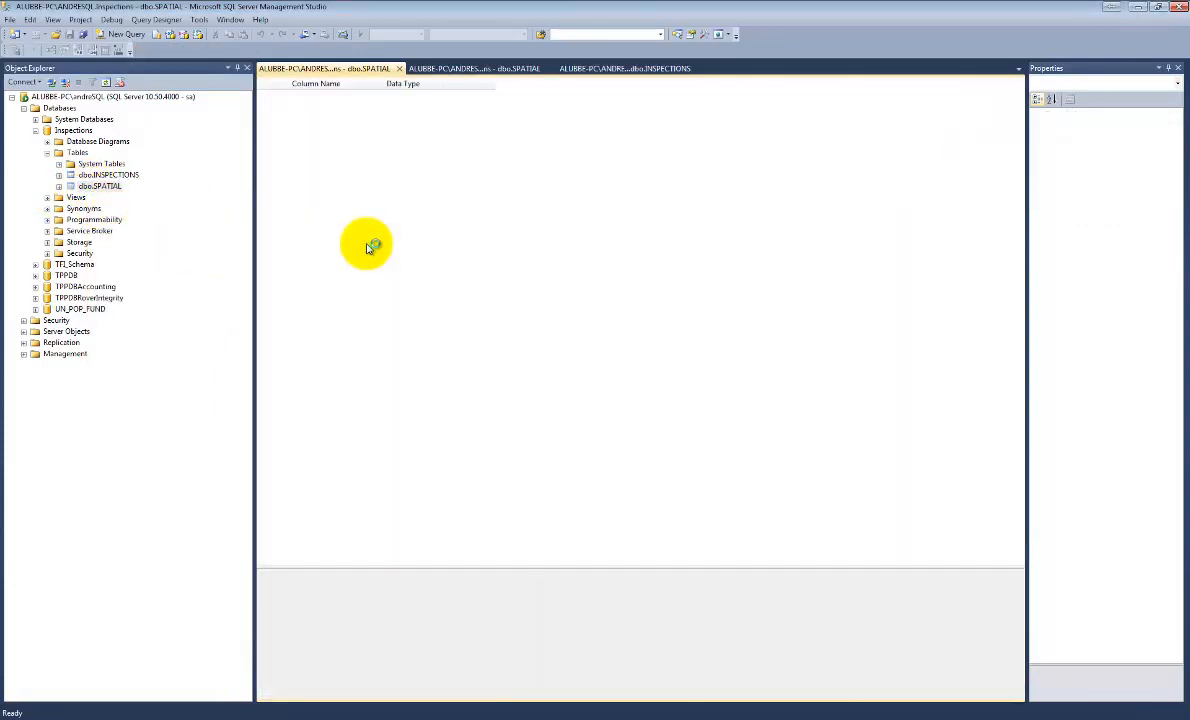
pyautogui.click(306, 156)
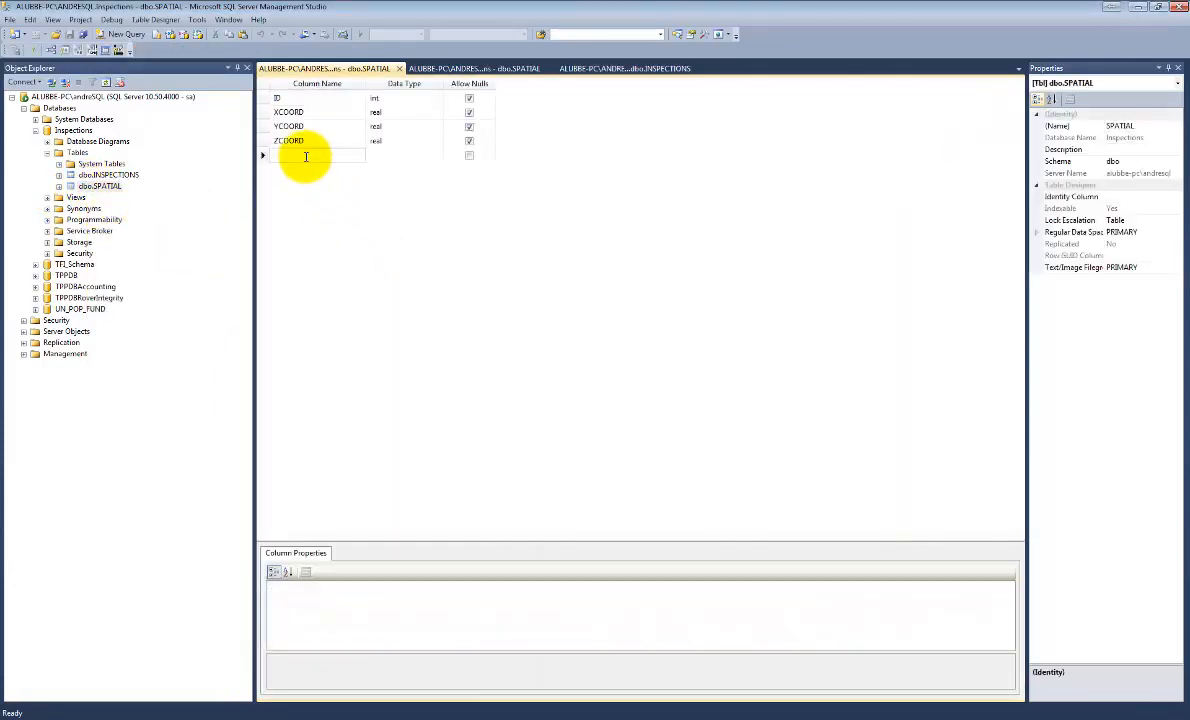
pyautogui.write('G')
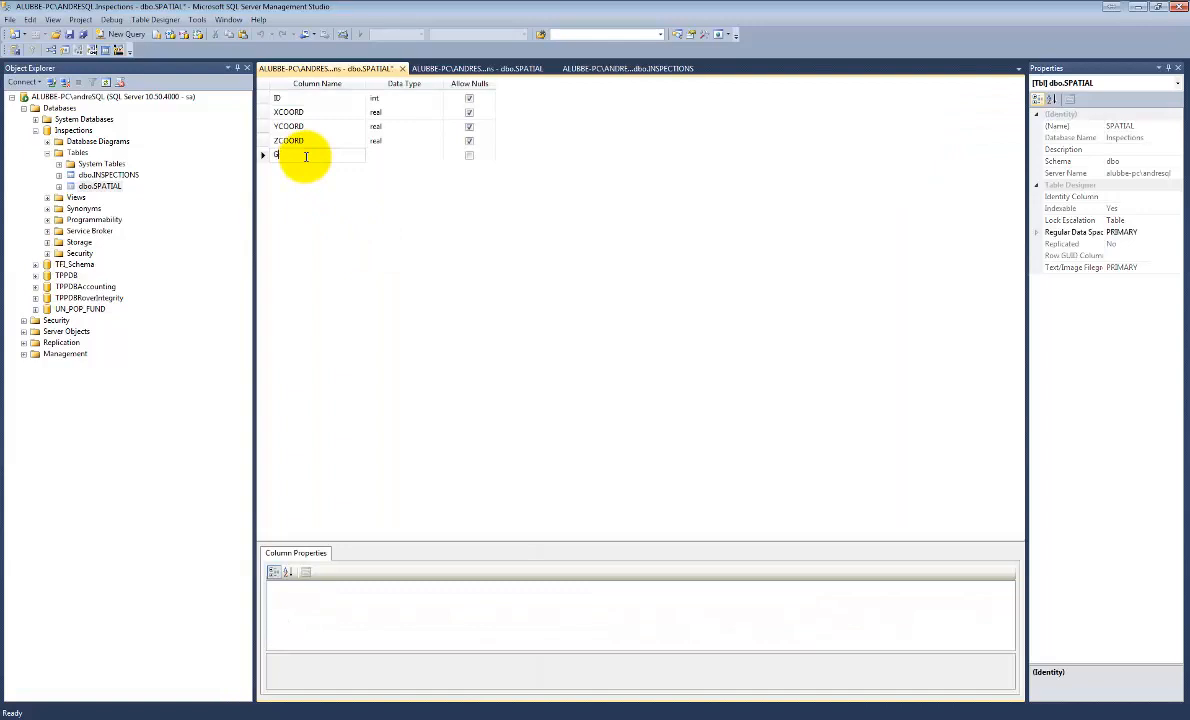
pyautogui.write('EOMETRY')
pyautogui.press('Tab')
pyautogui.write('GEOM')
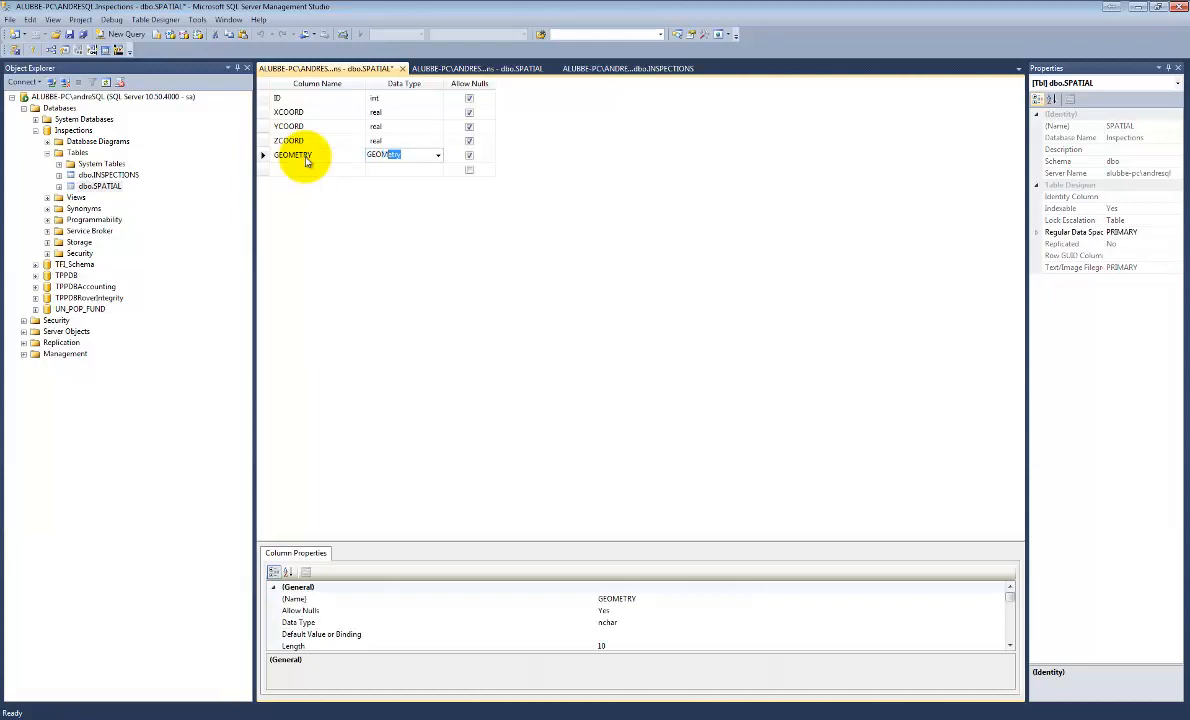
pyautogui.press('Return')
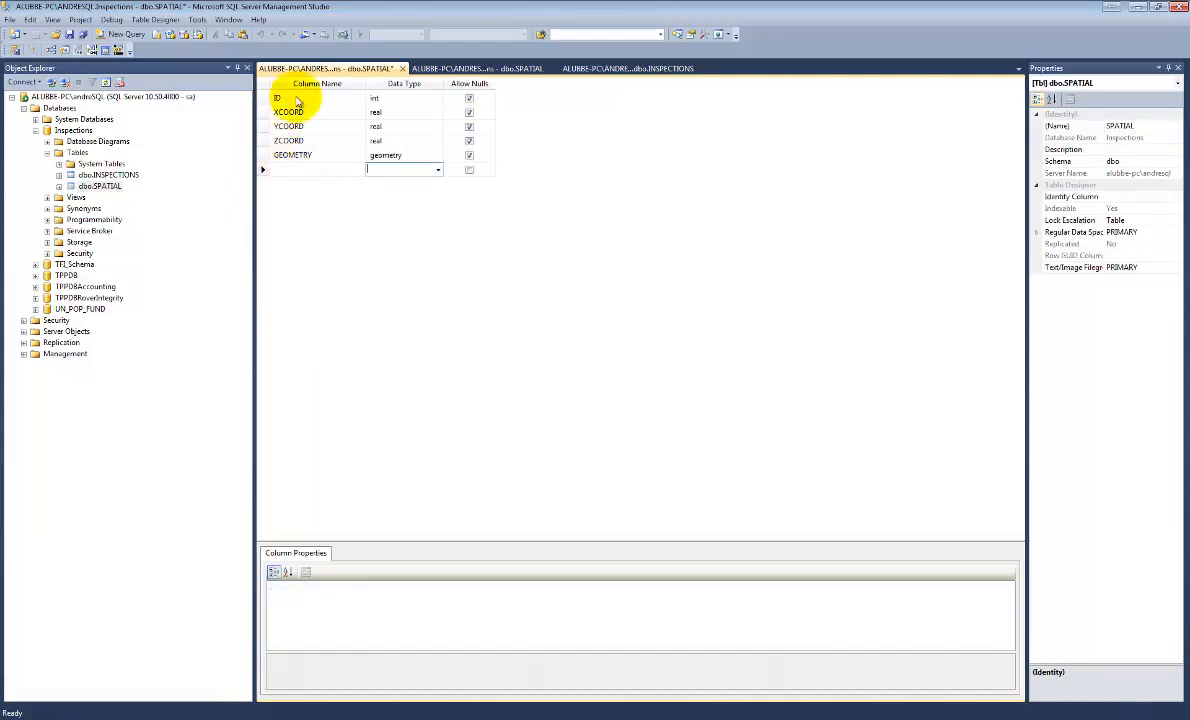
pyautogui.rightClick(322, 68)
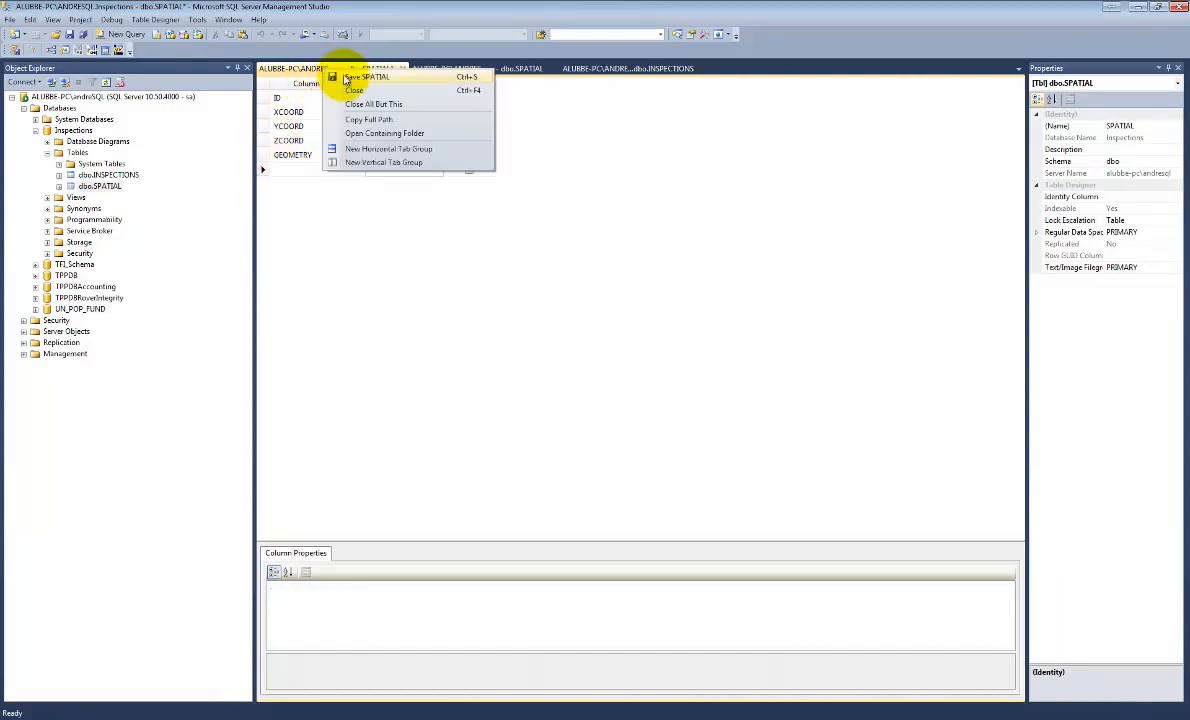
pyautogui.click(350, 77)
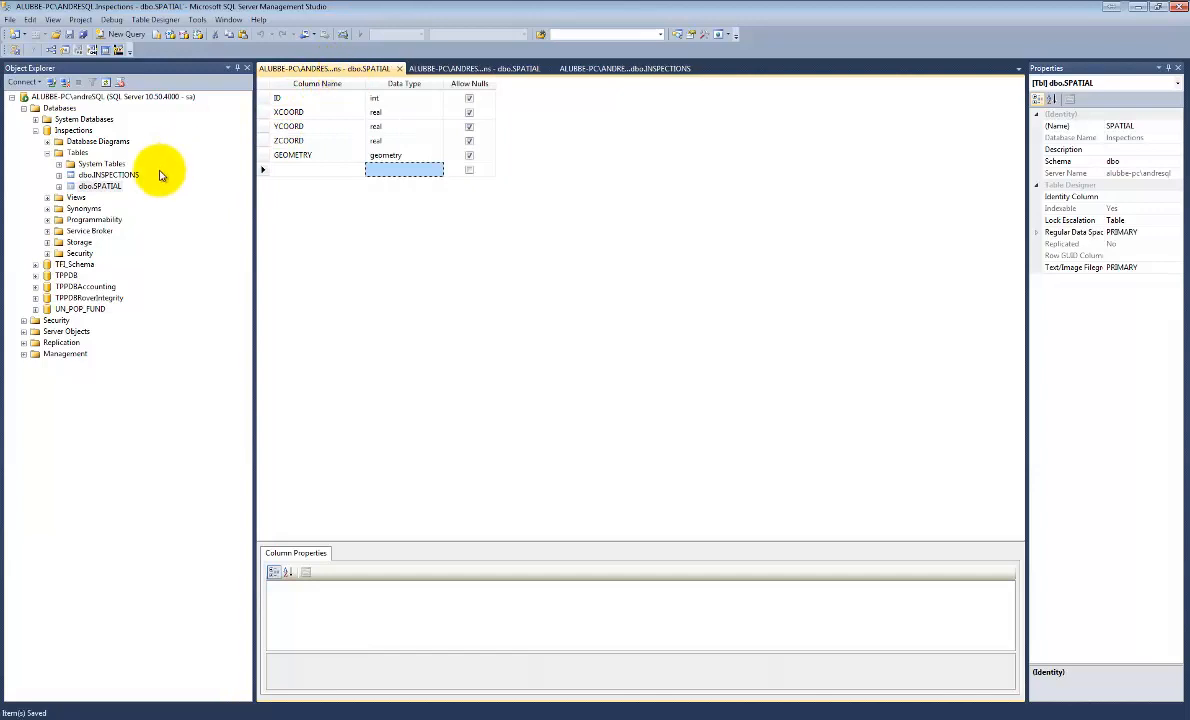
# - Bring up the top 200 rows of dbo.SPATIAL again and refresh the table in the object tree
pyautogui.rightClick(97, 187)
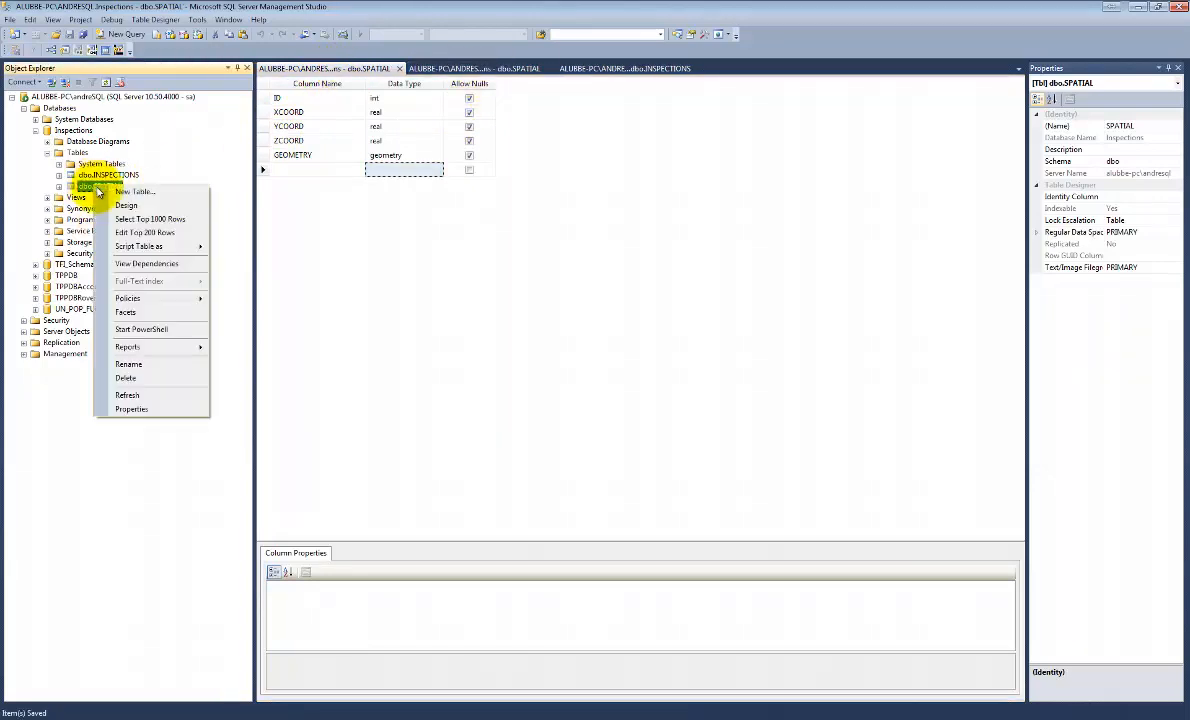
pyautogui.click(118, 232)
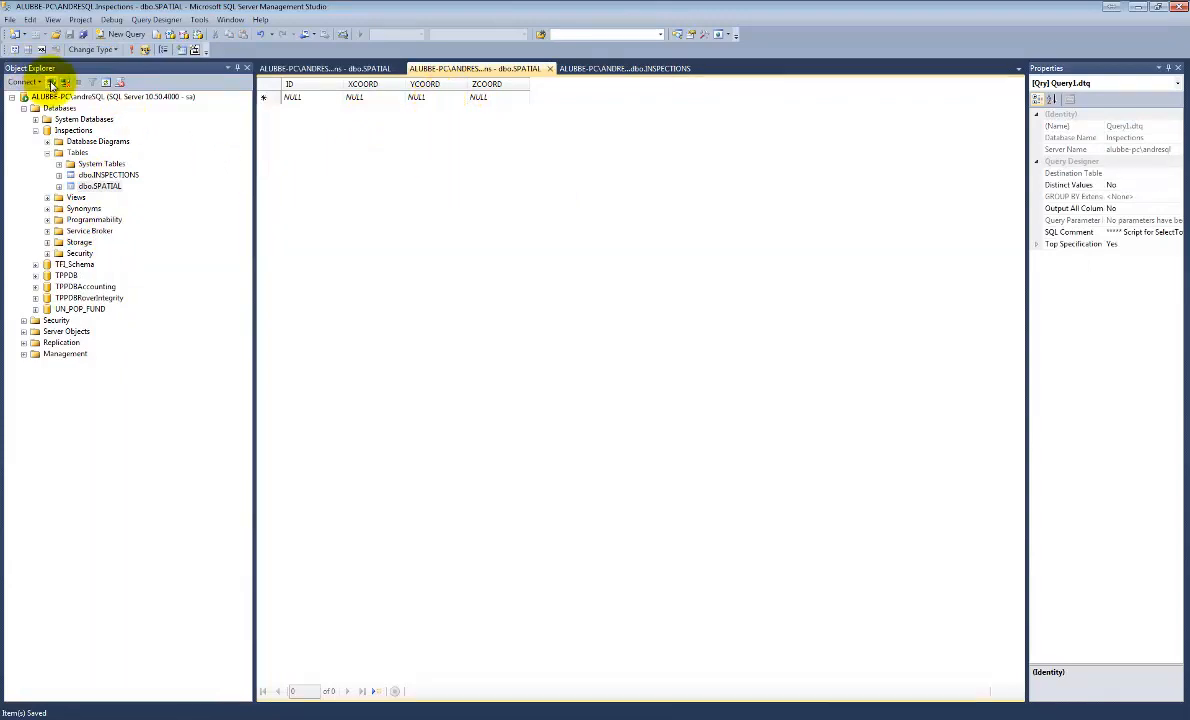
pyautogui.click(108, 83)
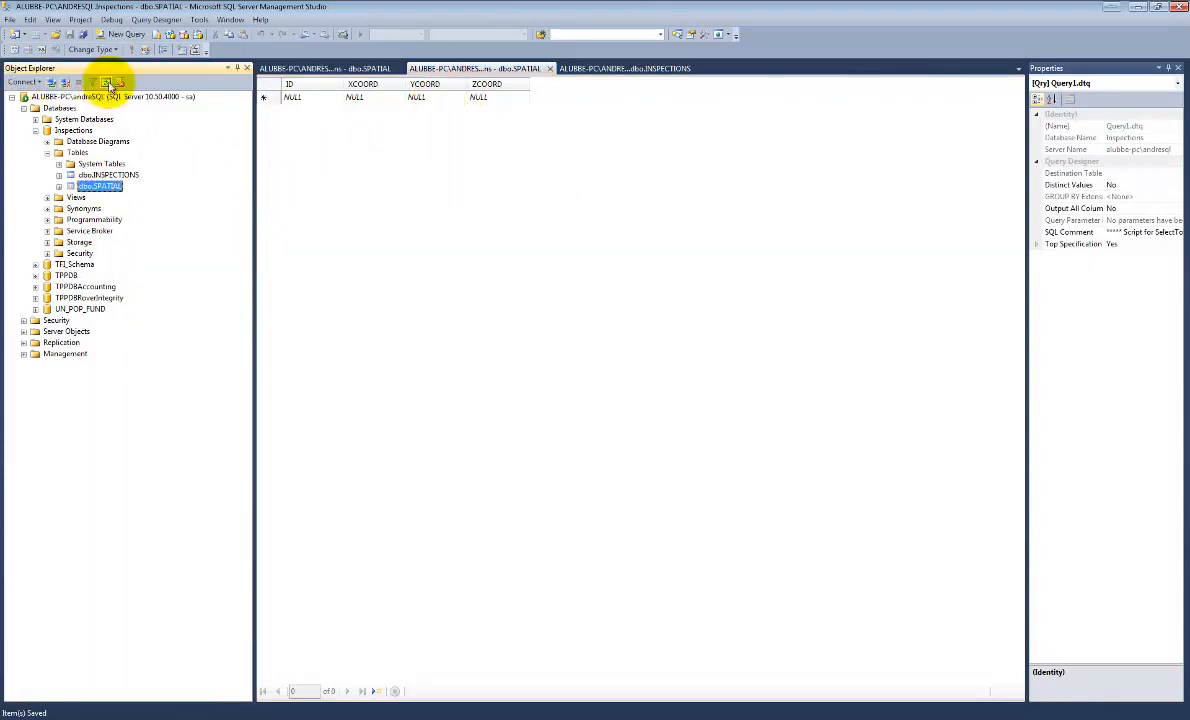
pyautogui.rightClick(92, 188)
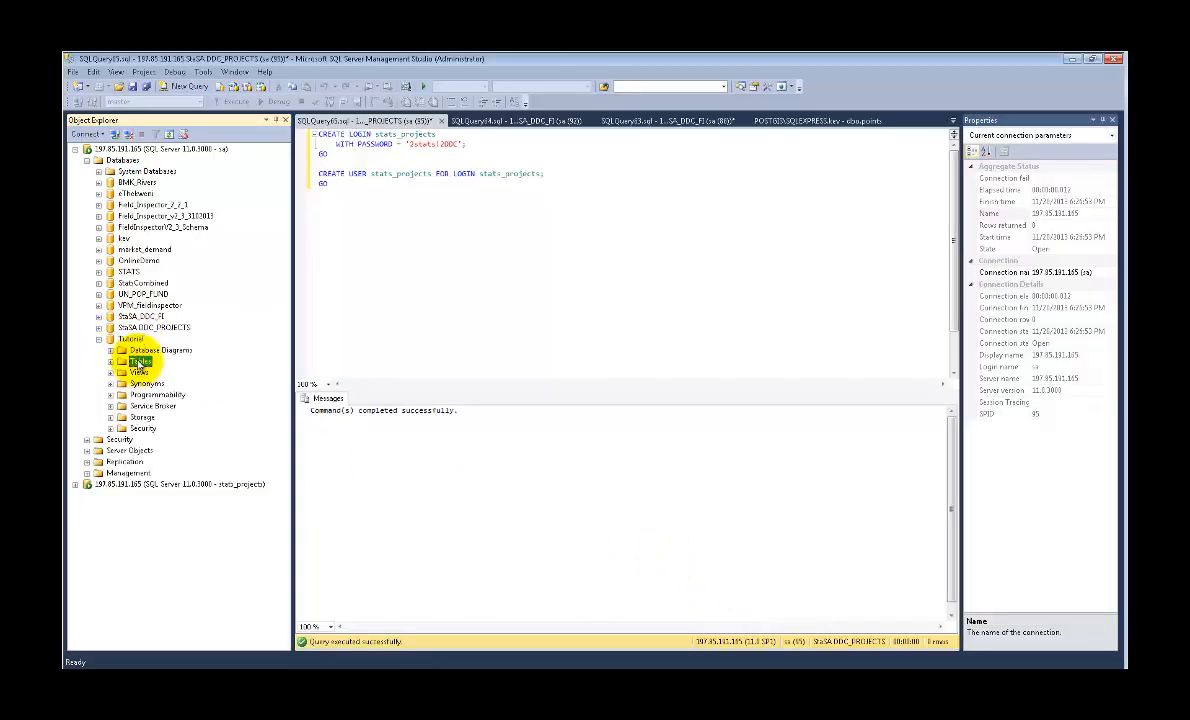
# - Create a new table in the Tutorial database with an ID column of data type int
pyautogui.rightClick(139, 362)
pyautogui.click(178, 367)
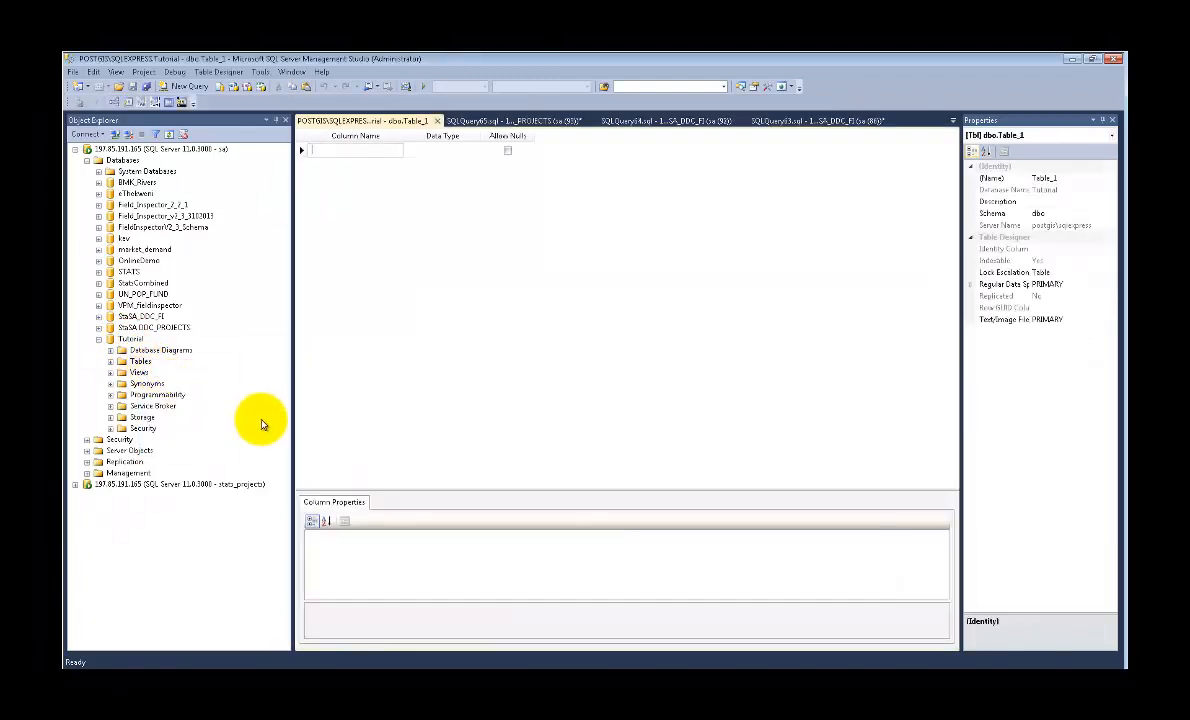
pyautogui.write('ID')
pyautogui.press('Tab')
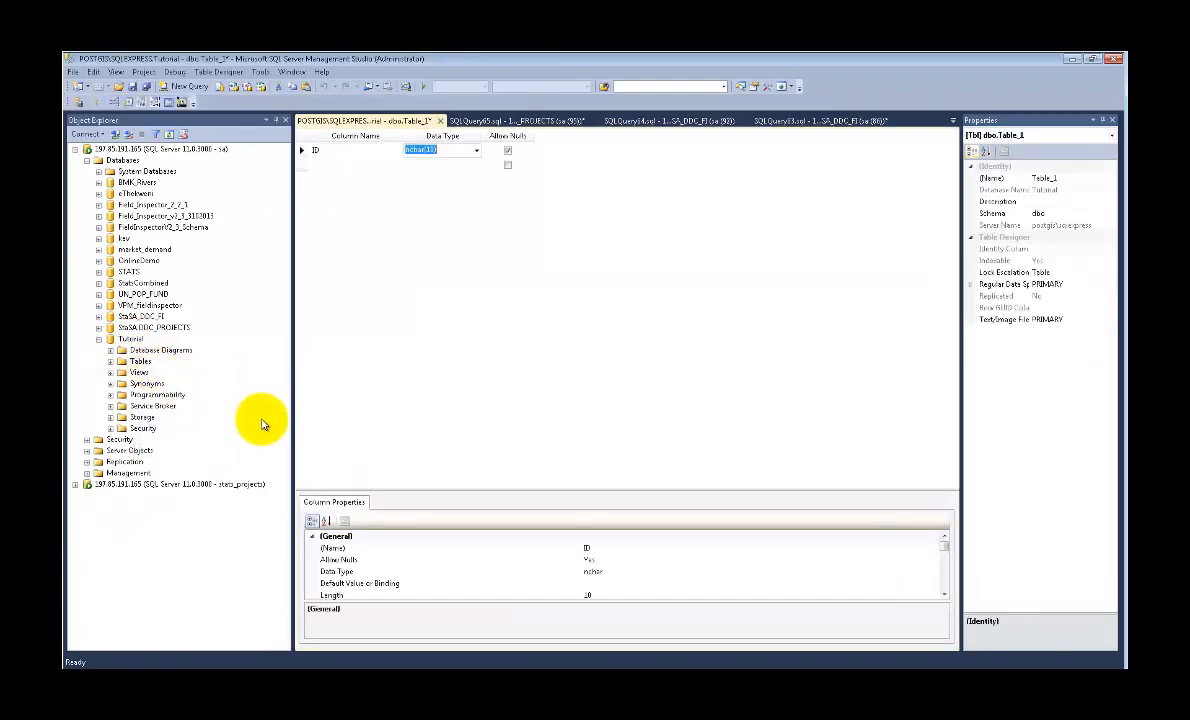
pyautogui.write('INT')
pyautogui.press('Tab')
pyautogui.press('Tab')
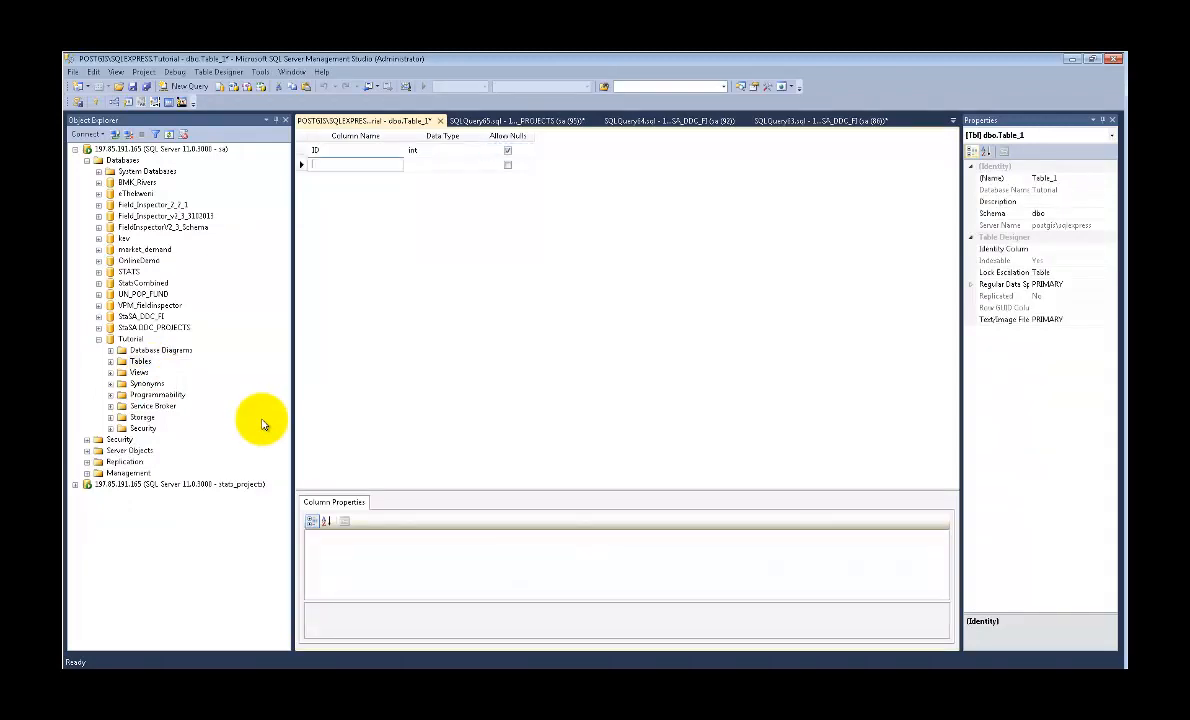
# - Add a FIELDWORKER column with the text data type to the new table design
pyautogui.write('FIELDWO')
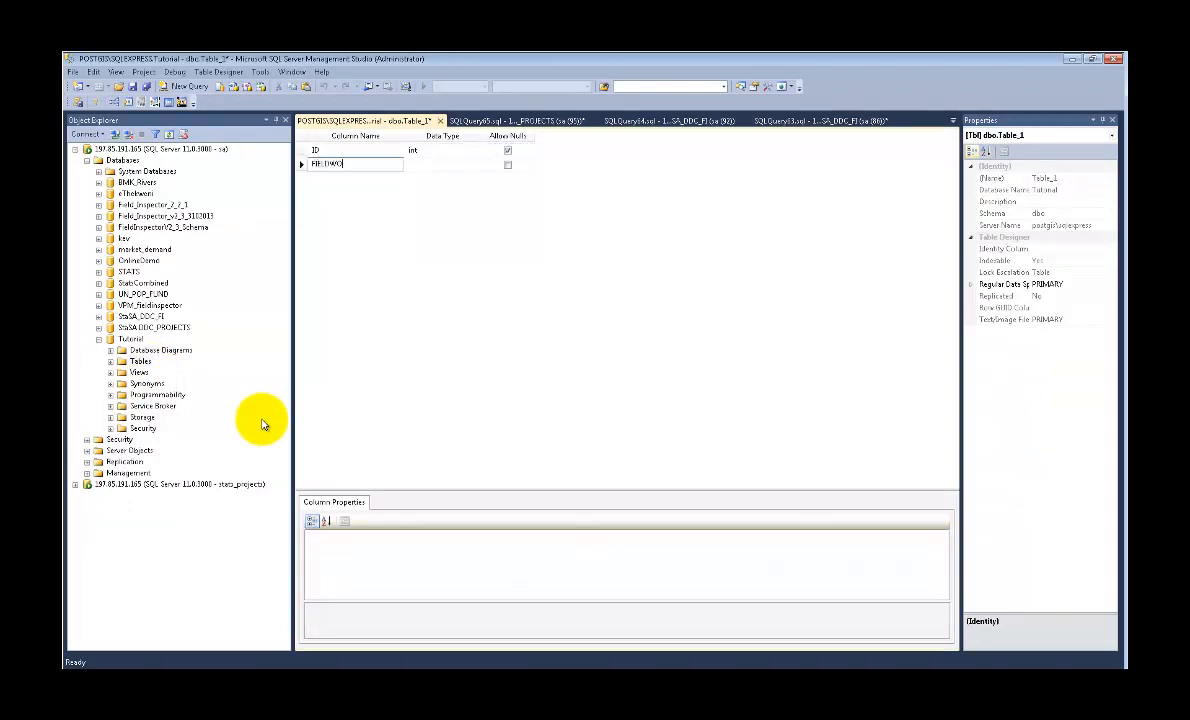
pyautogui.write('RKER')
pyautogui.press('Tab')
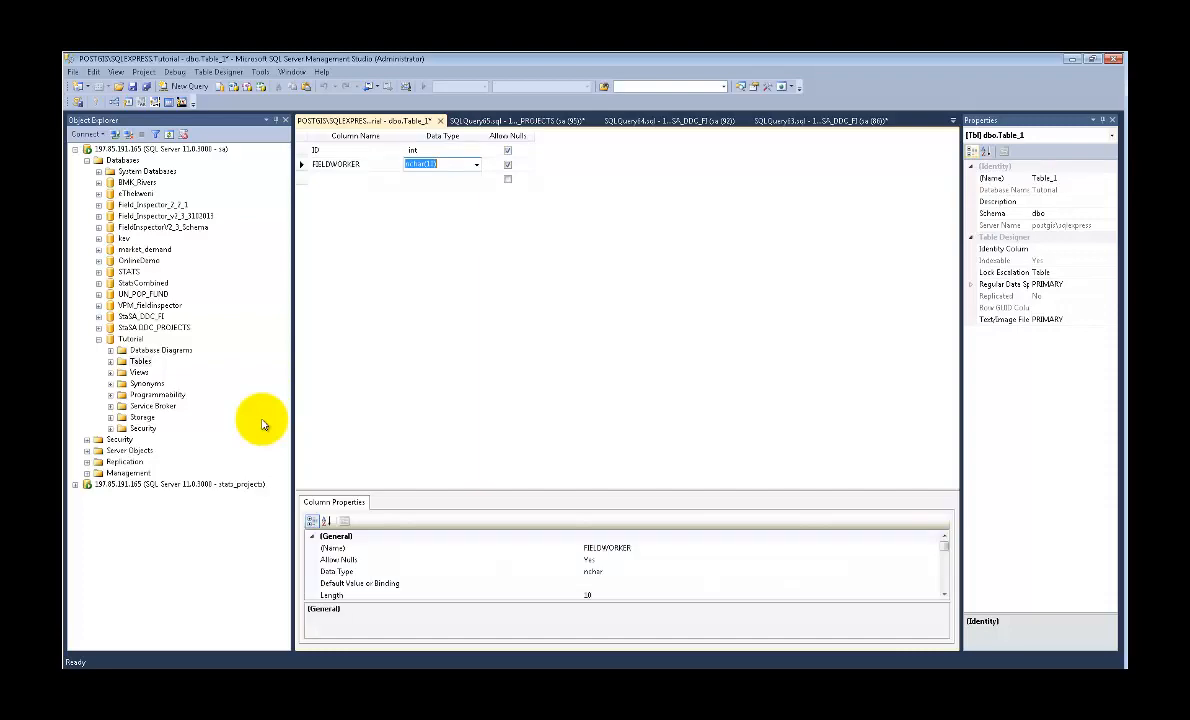
pyautogui.write('Te')
pyautogui.press('Tab')
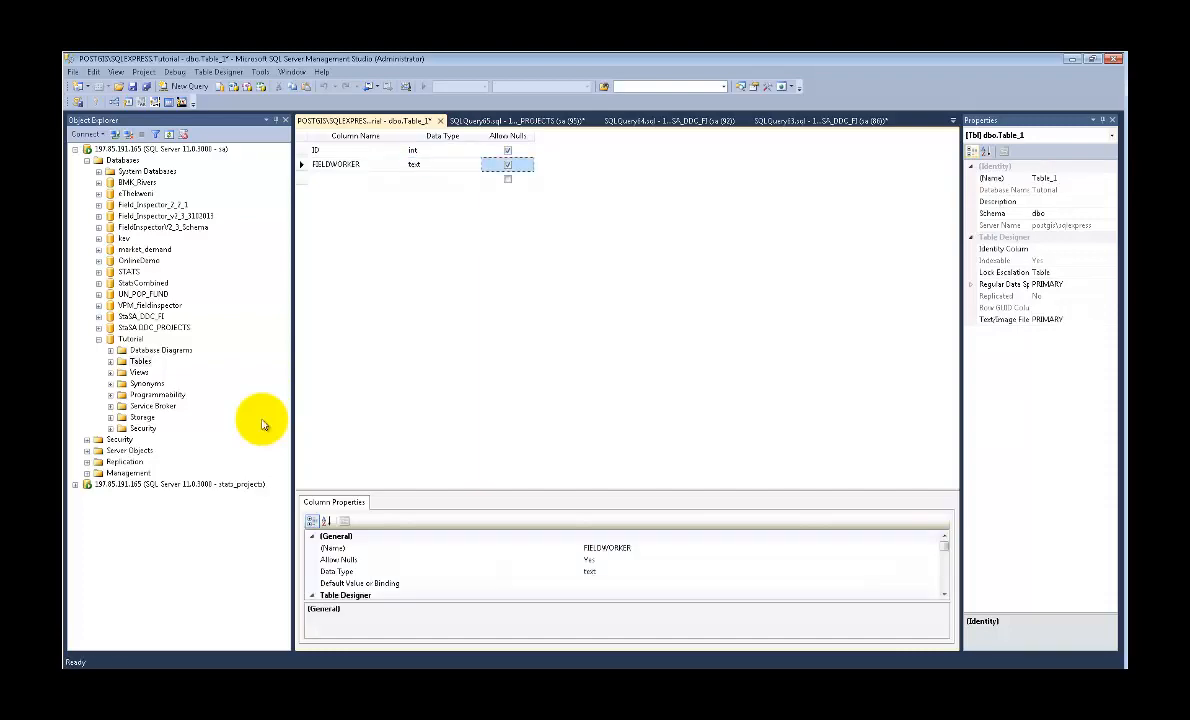
pyautogui.press('Tab')
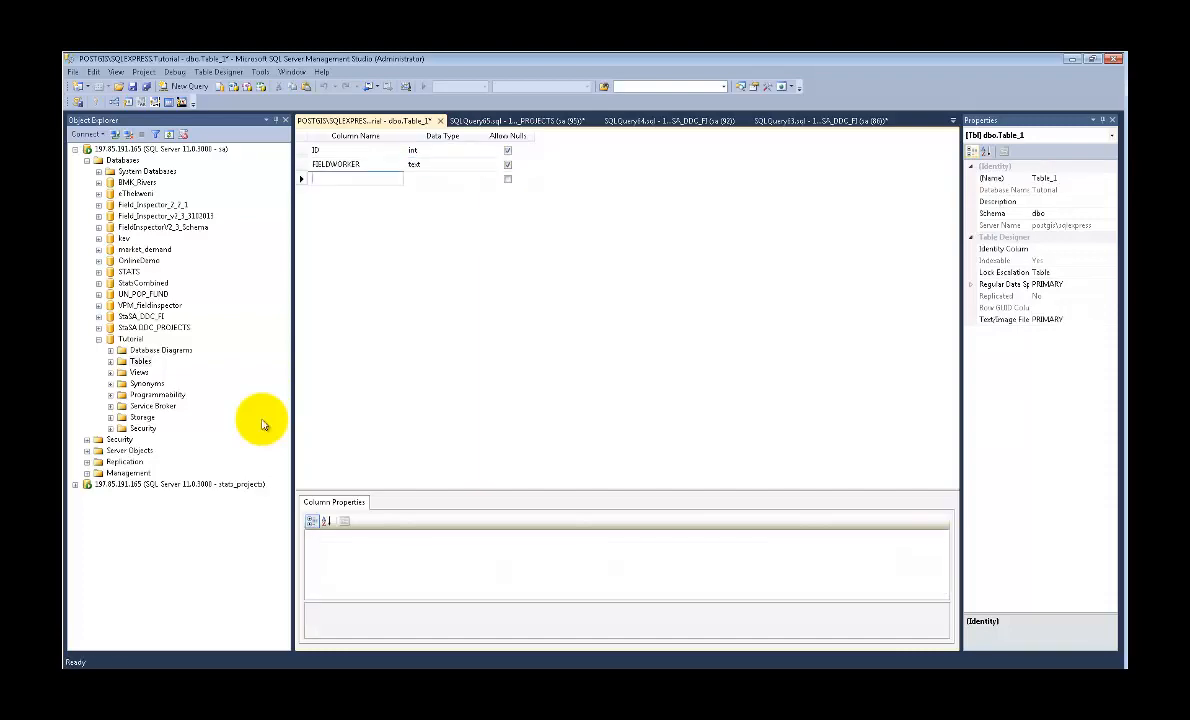
# - Add a CITY column with the text data type below FIELDWORKER
pyautogui.write('CIT')
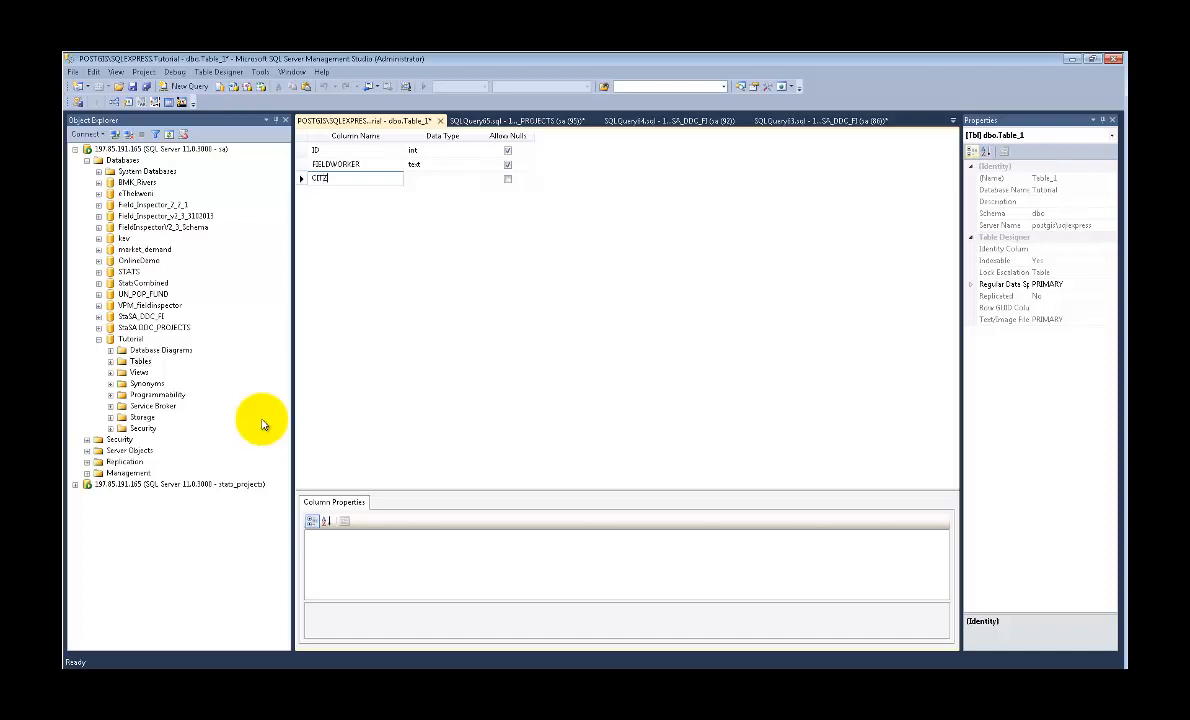
pyautogui.write('Y')
pyautogui.press('Tab')
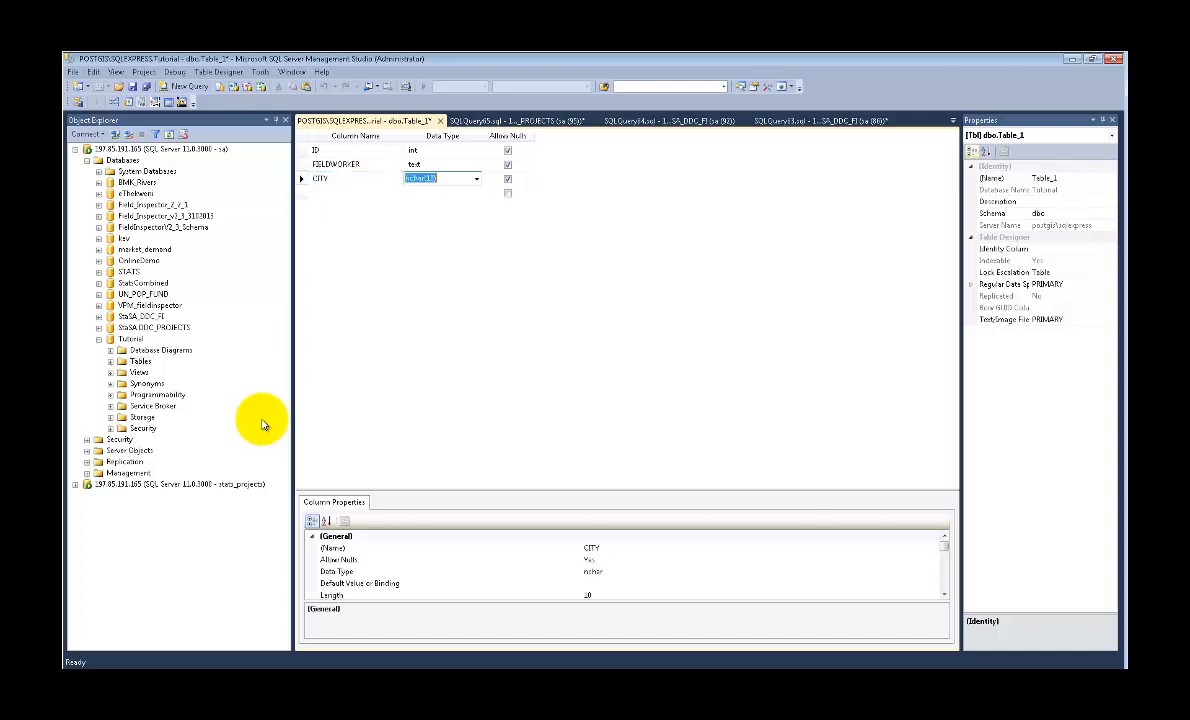
pyautogui.write('te')
pyautogui.press('Tab')
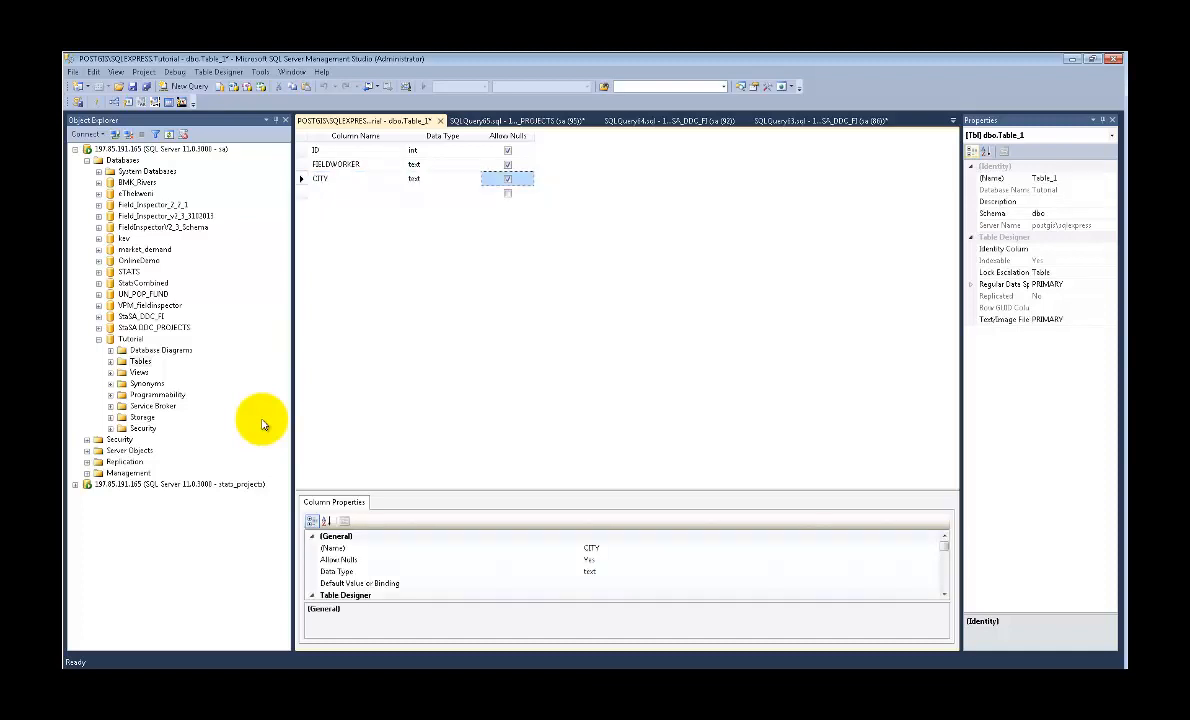
pyautogui.press('Tab')
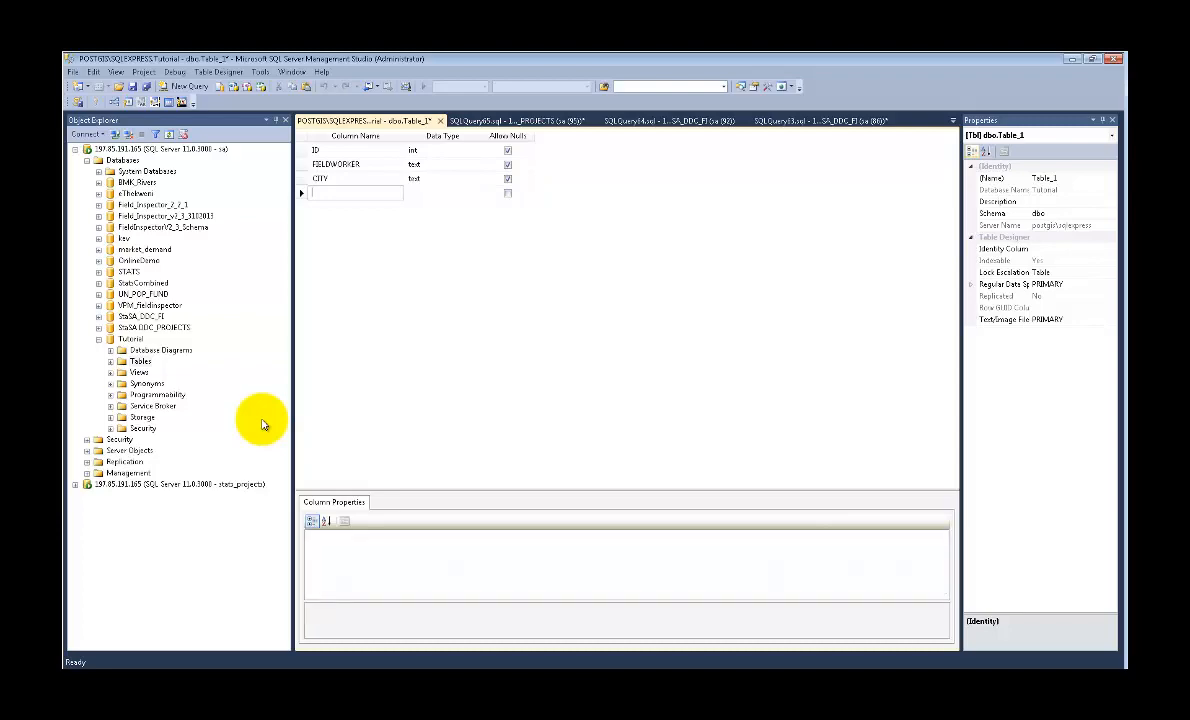
# - Add a HYDRANTTYPE column with the text data type below CITY
pyautogui.write('HYDRANTTYPE')
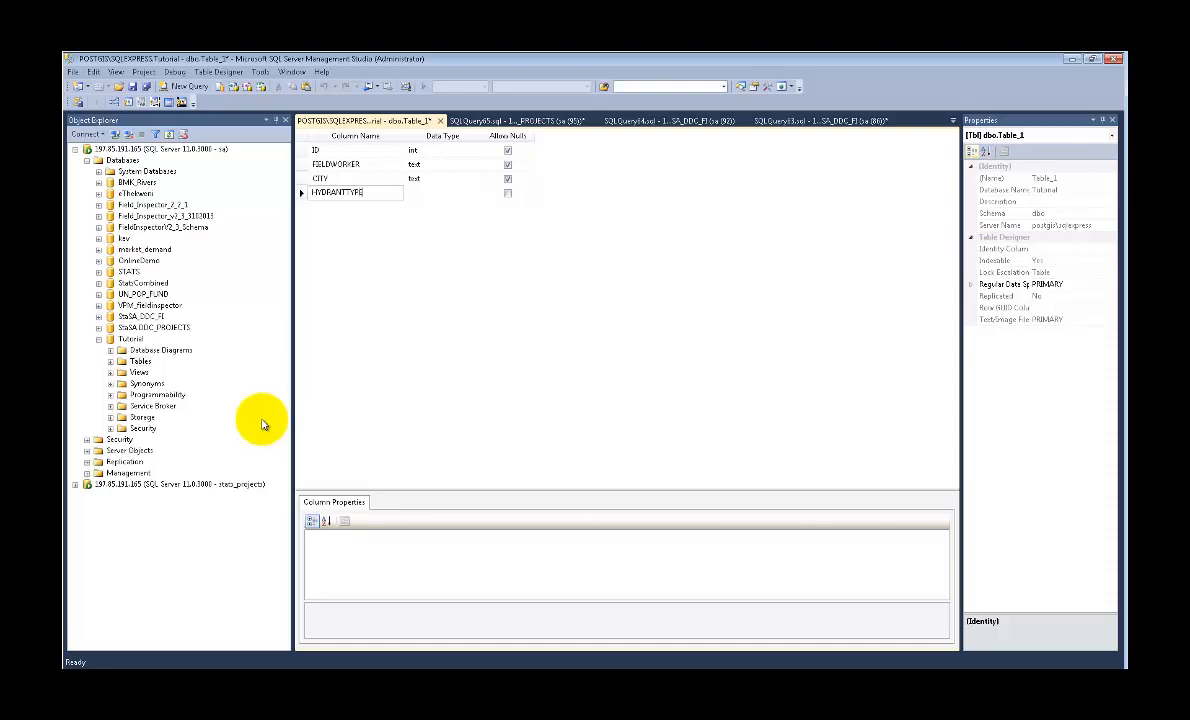
pyautogui.press('Tab')
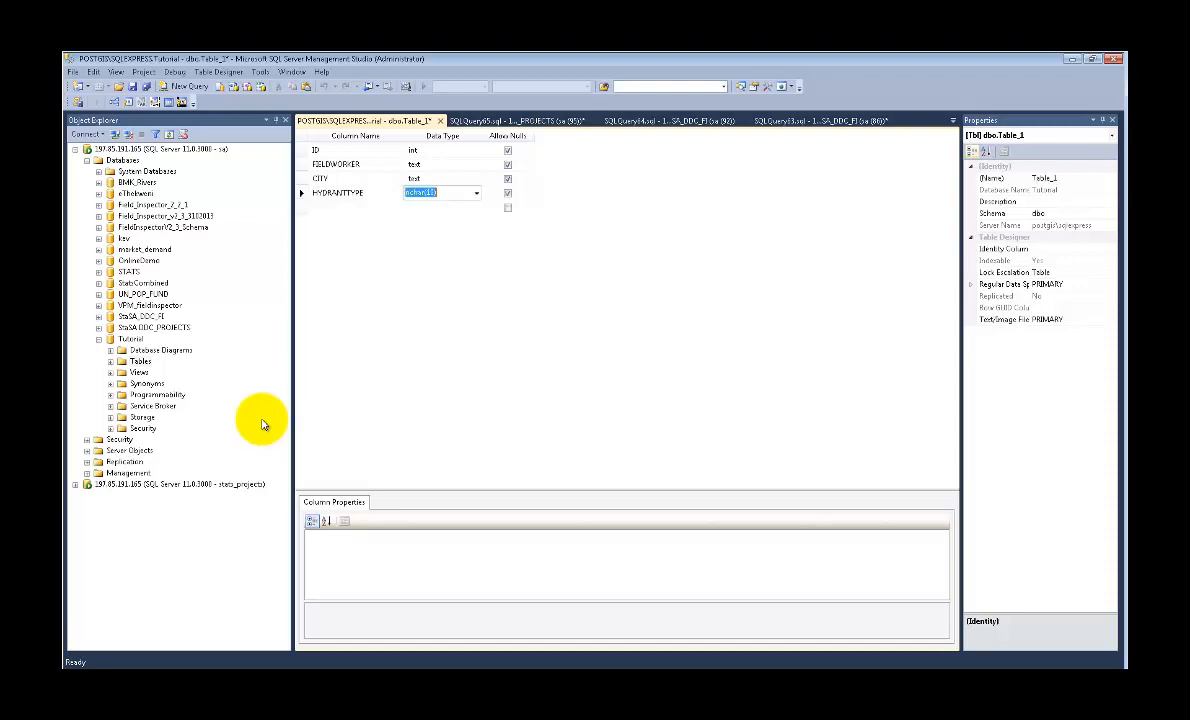
pyautogui.write('TEXT')
pyautogui.press('Tab')
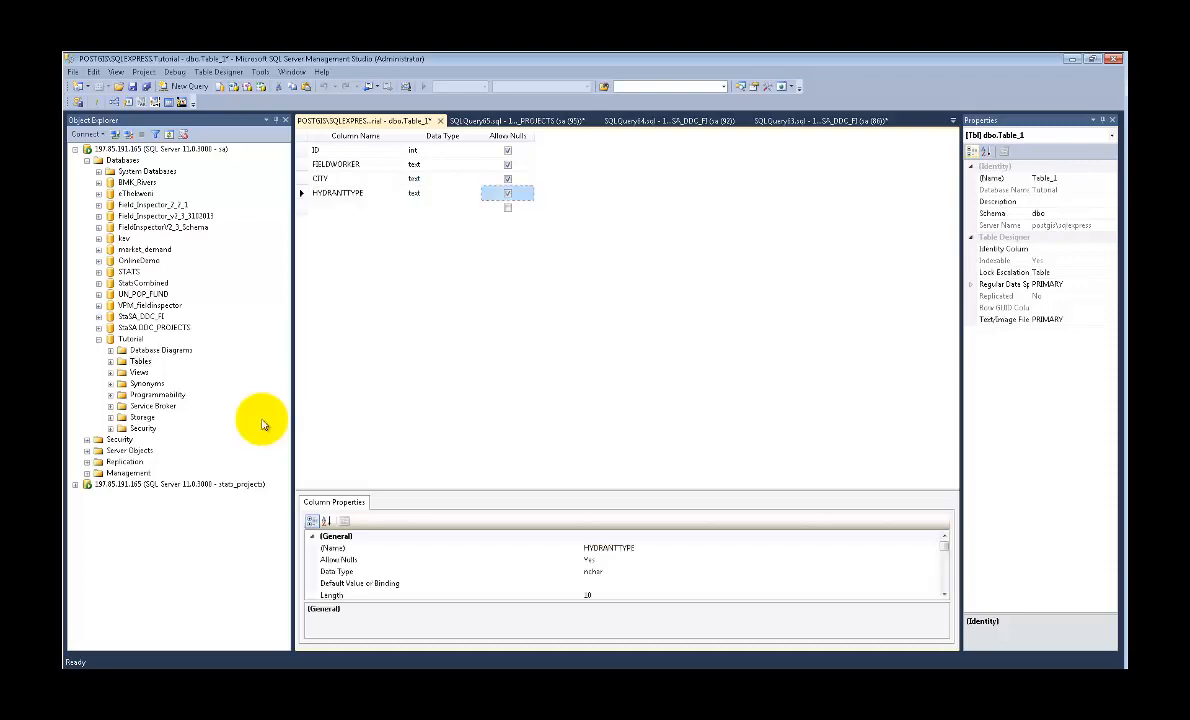
pyautogui.press('Tab')
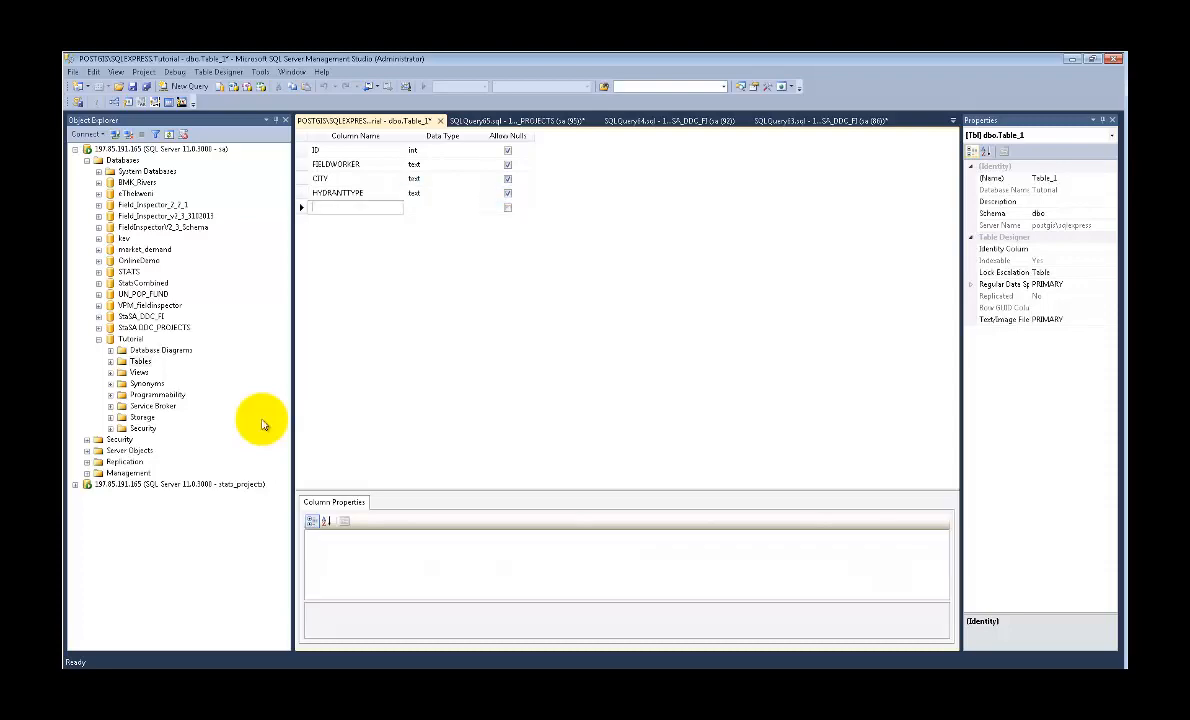
# - Add a CONDITION column with the text data type below HYDRANTTYPE
pyautogui.write('CONDITION')
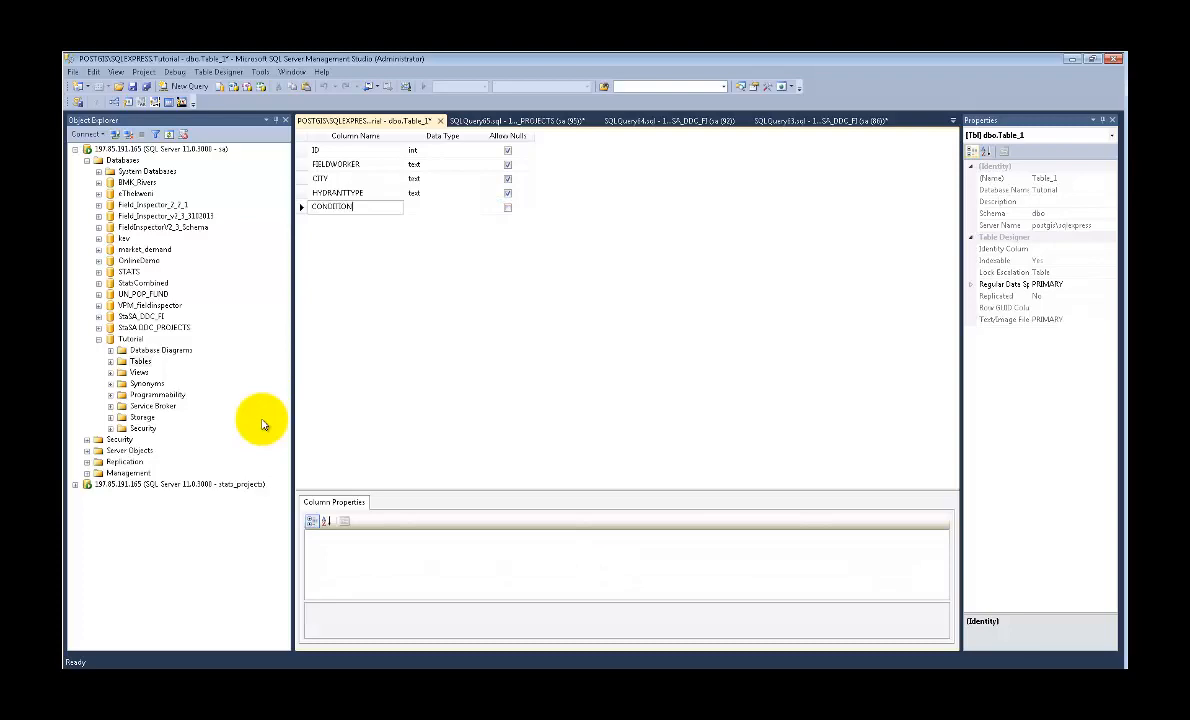
pyautogui.press('Tab')
pyautogui.write('text')
pyautogui.press('Tab')
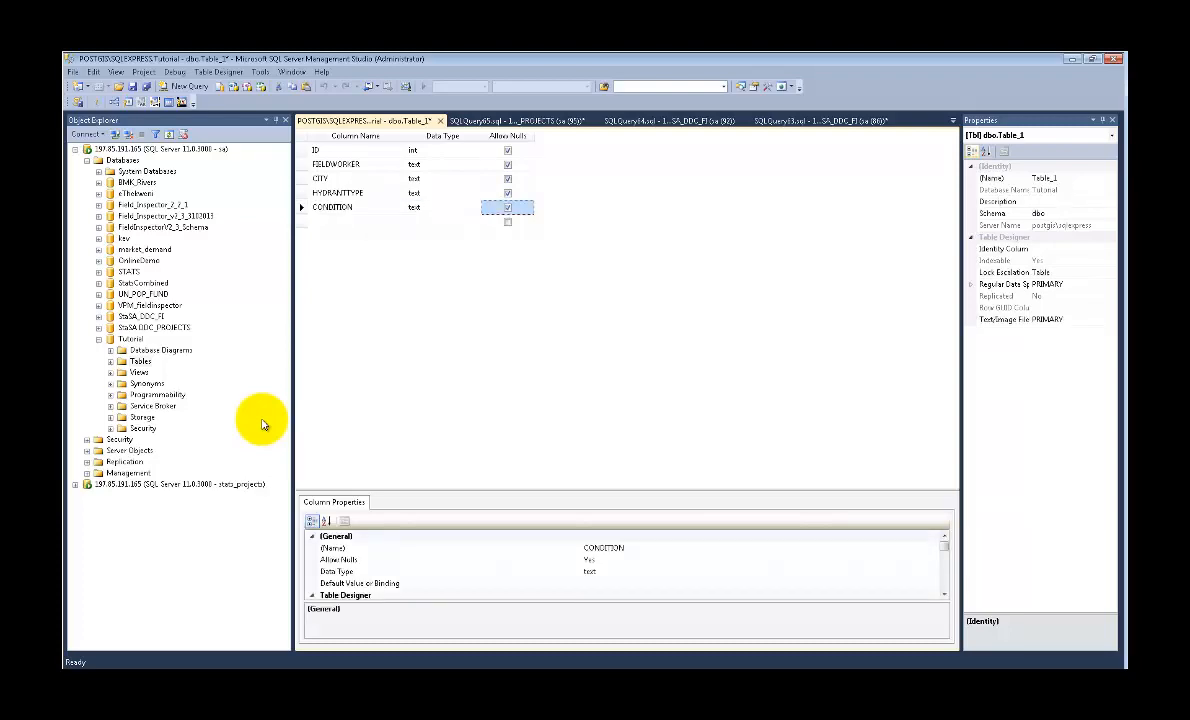
pyautogui.press('Tab')
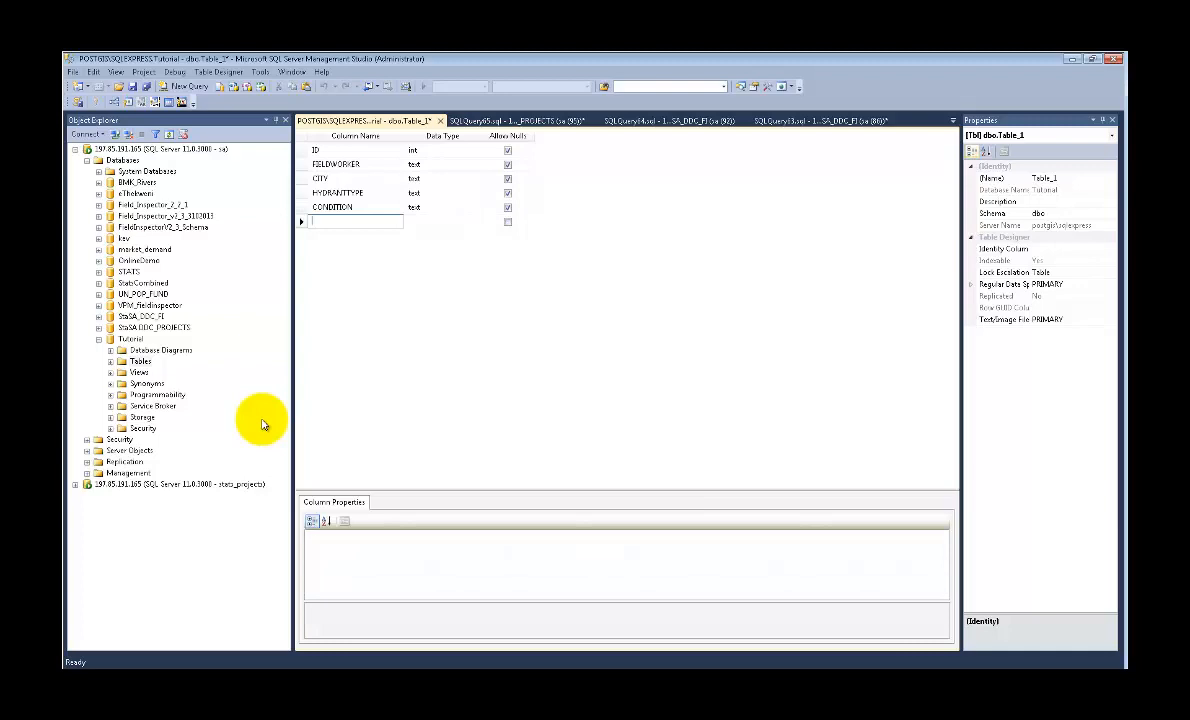
# - Add a COMMENT column with the text data type below CONDITION
pyautogui.write('COMMENT')
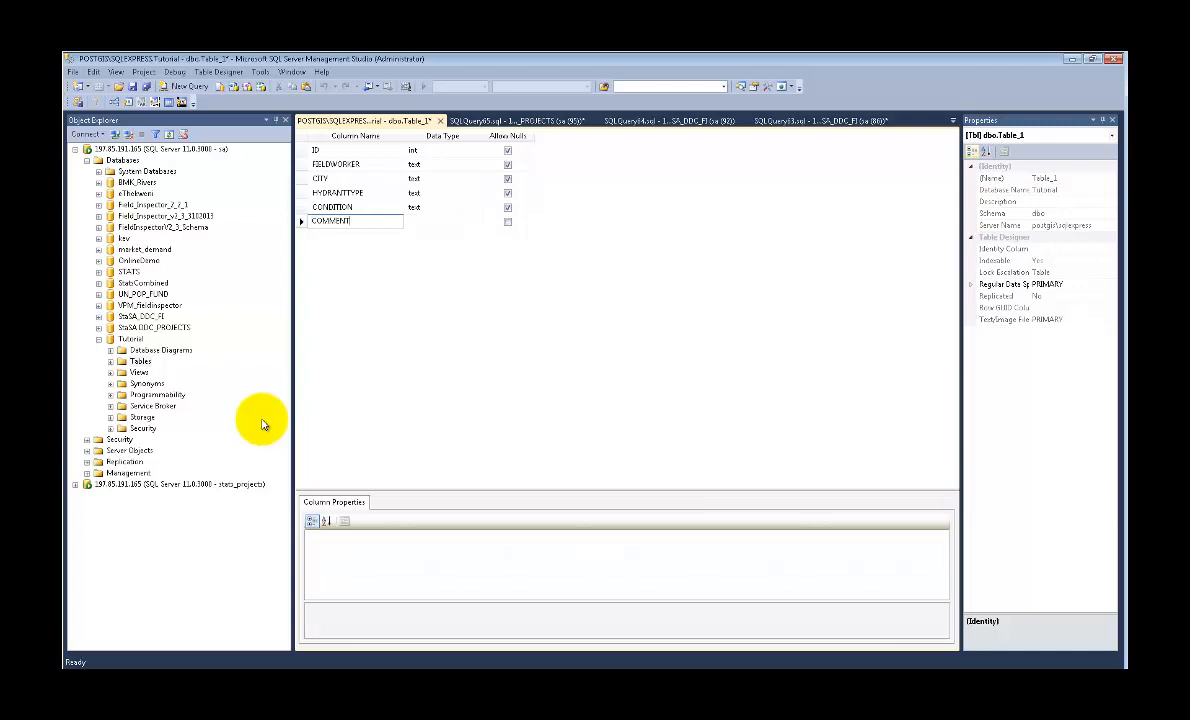
pyautogui.press('Tab')
pyautogui.write('text')
pyautogui.press('Tab')
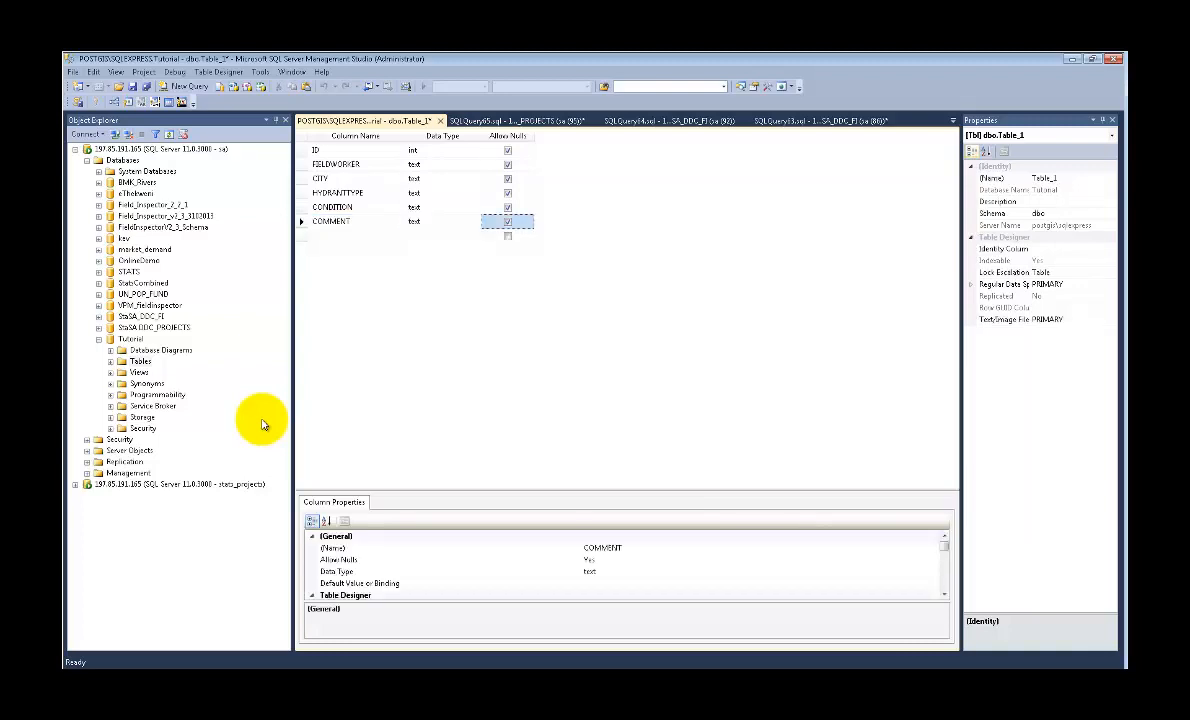
pyautogui.press('Tab')
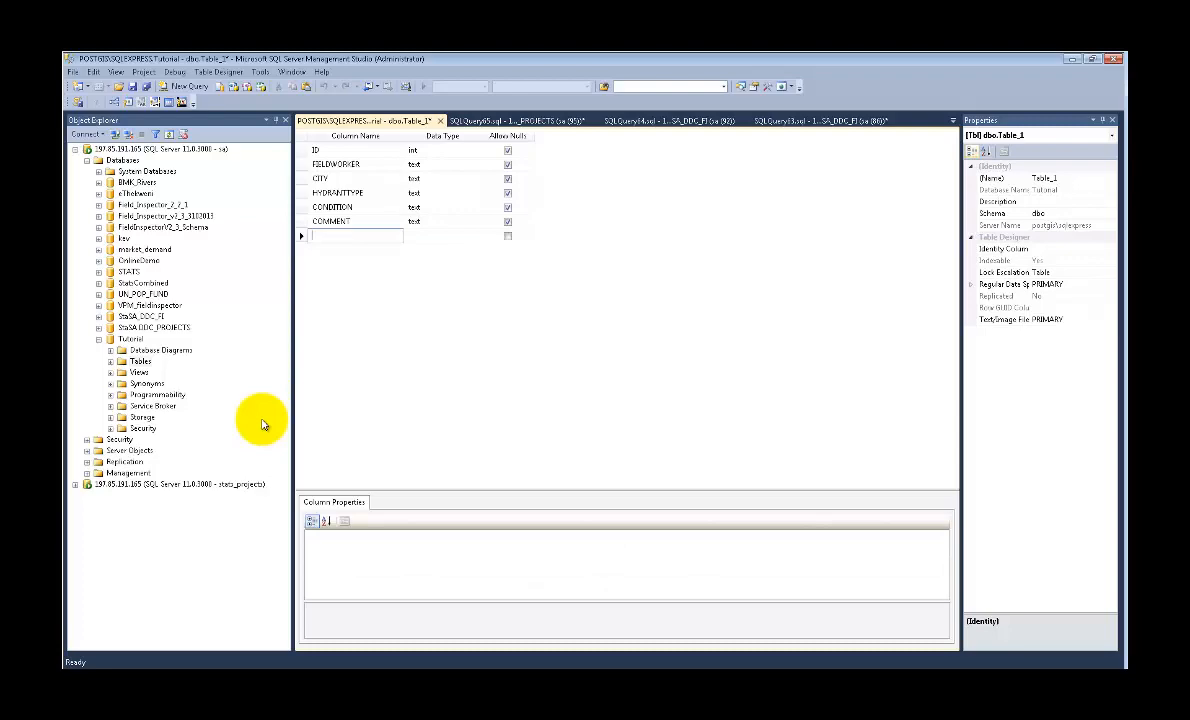
# - Add a DATE column with the date data type below COMMENT
pyautogui.write('DATE')
pyautogui.press('Tab')
pyautogui.write('DA')
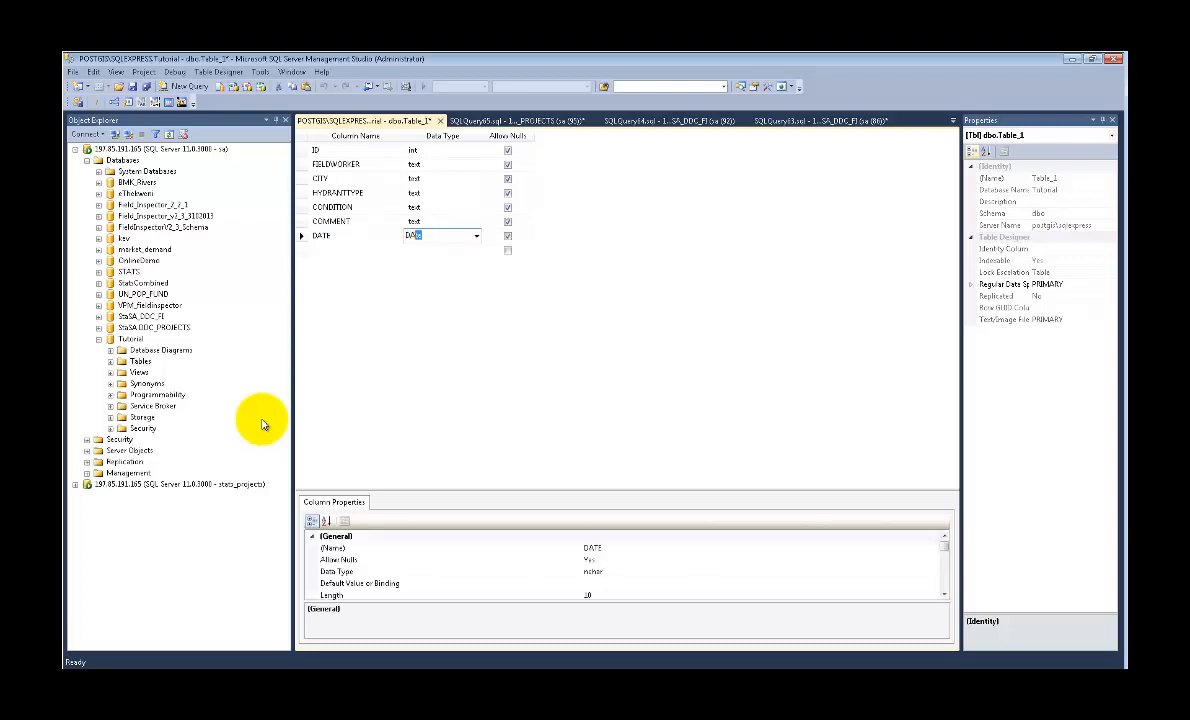
pyautogui.press('Tab')
pyautogui.press('Tab')
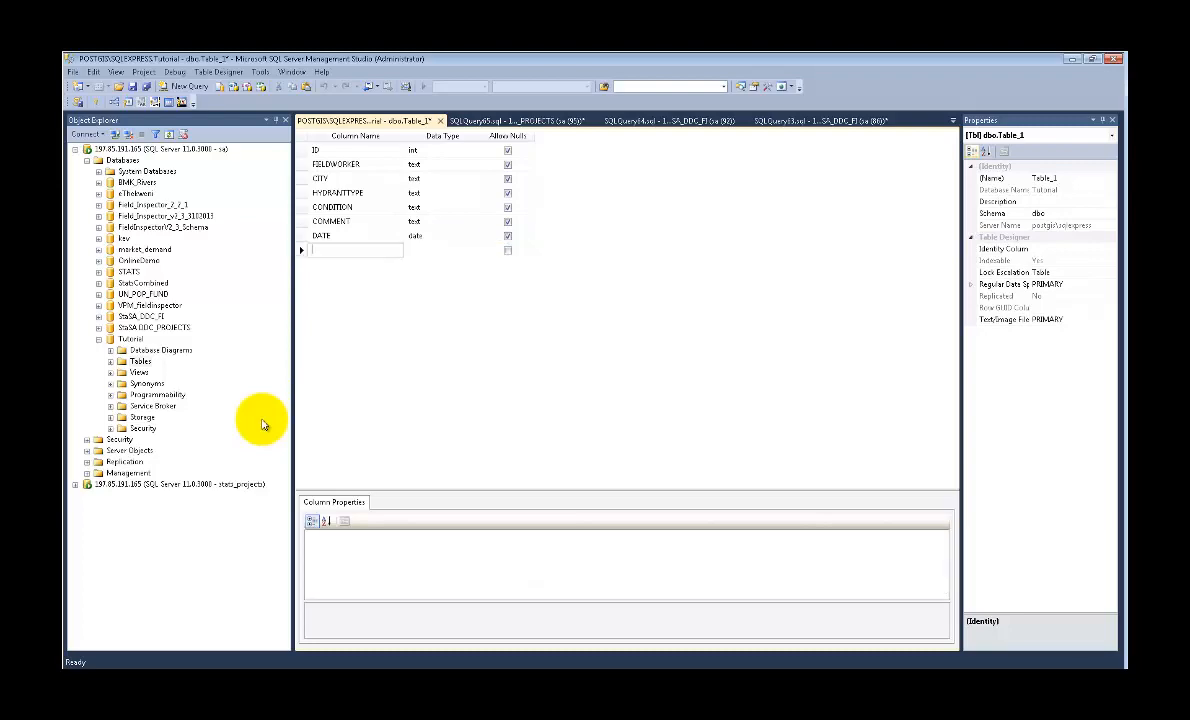
# - Add a PHOTO column with the binary(50) data type below DATE
pyautogui.write('PHOTO')
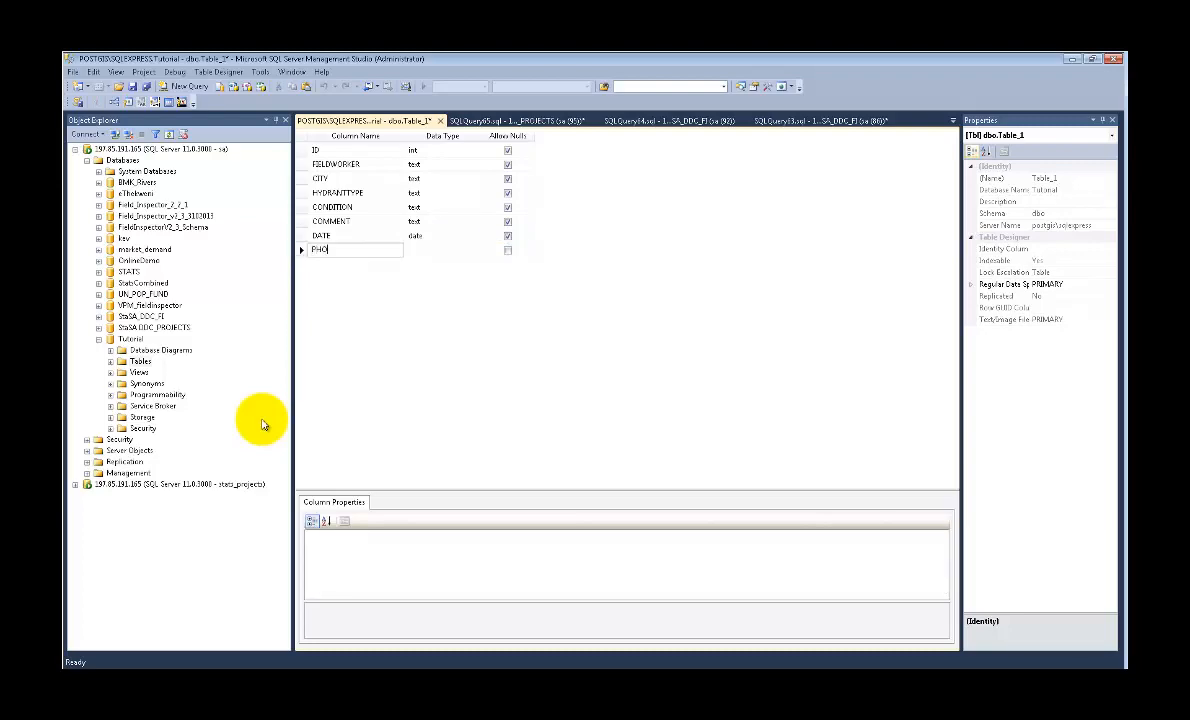
pyautogui.press('Tab')
pyautogui.write('BINAR')
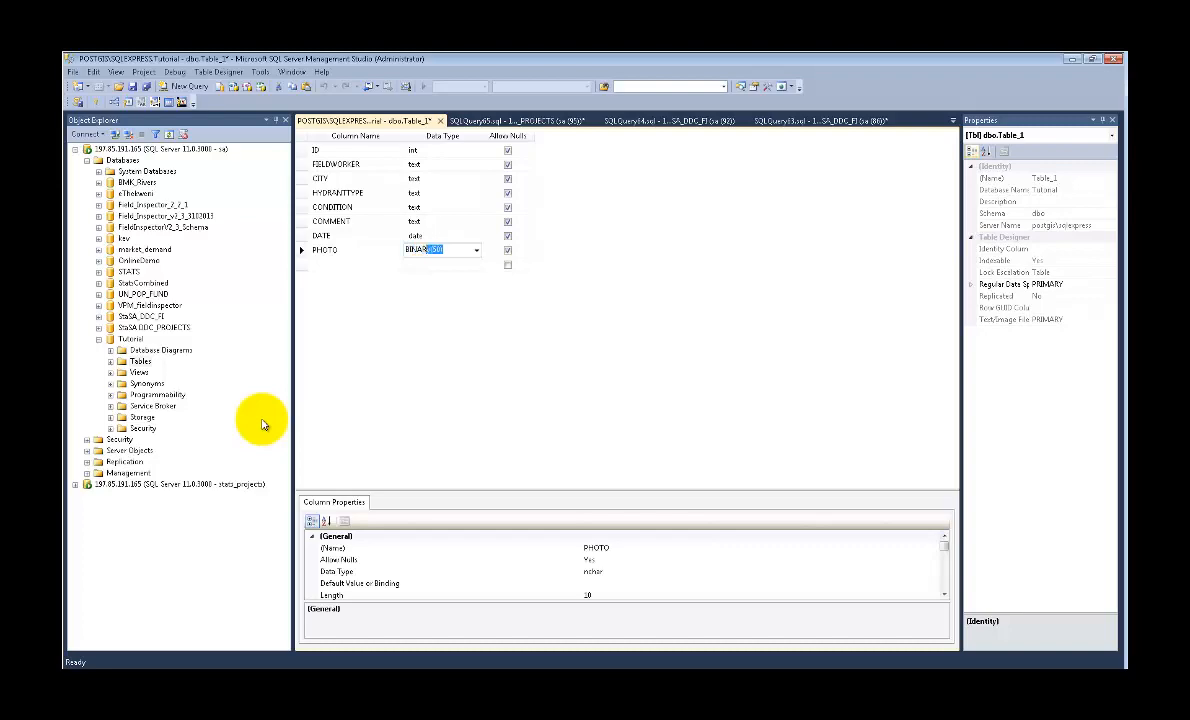
pyautogui.press('Tab')
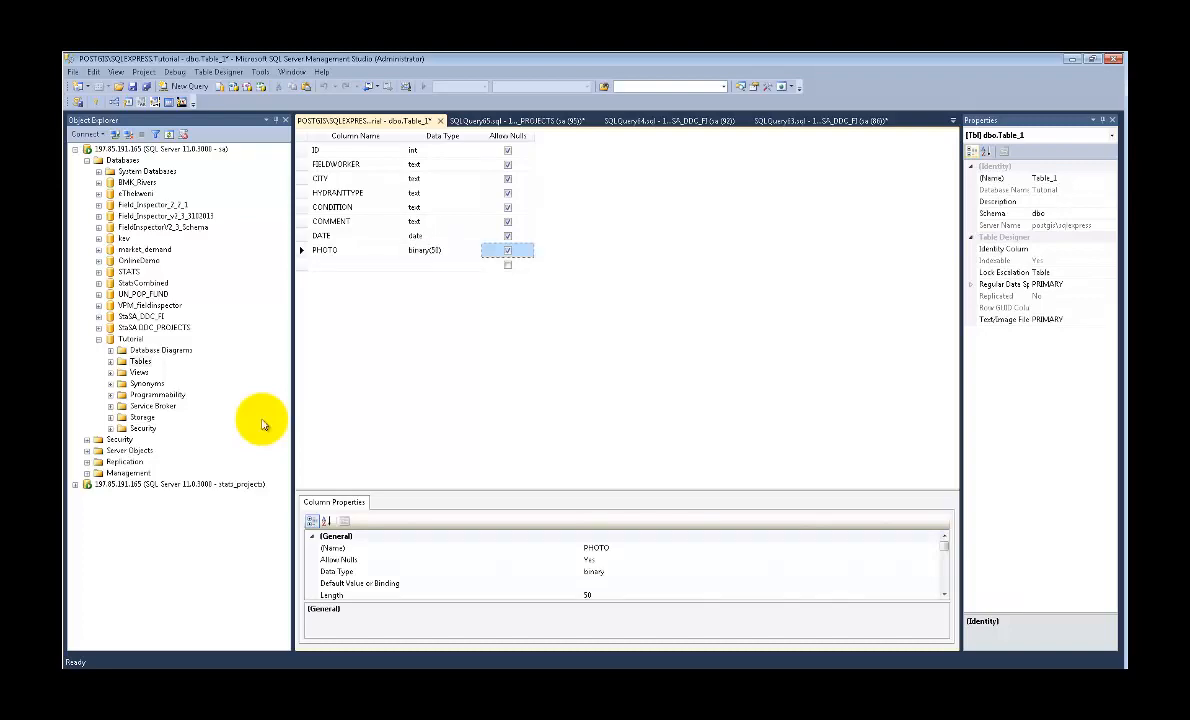
pyautogui.press('Tab')
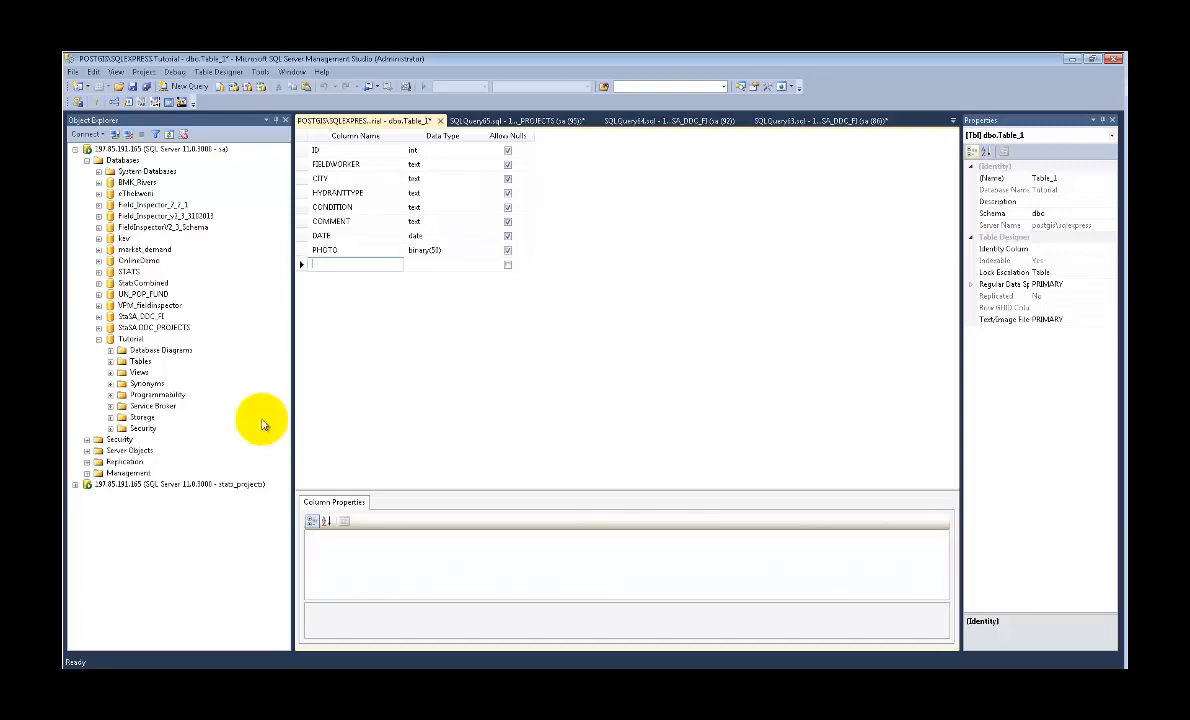
# - Add a SIGNATURE column with the binary(50) data type below PHOTO
pyautogui.write('SIGNATURE')
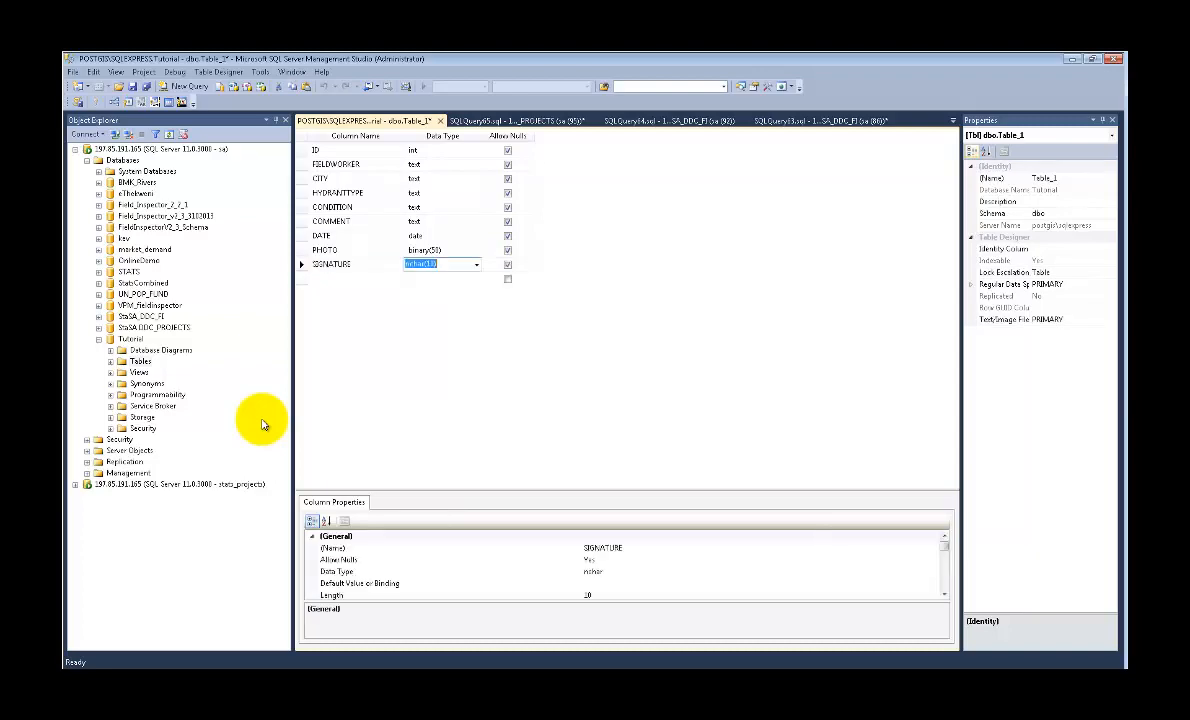
pyautogui.write('BINA')
pyautogui.press('Tab')
pyautogui.press('Tab')
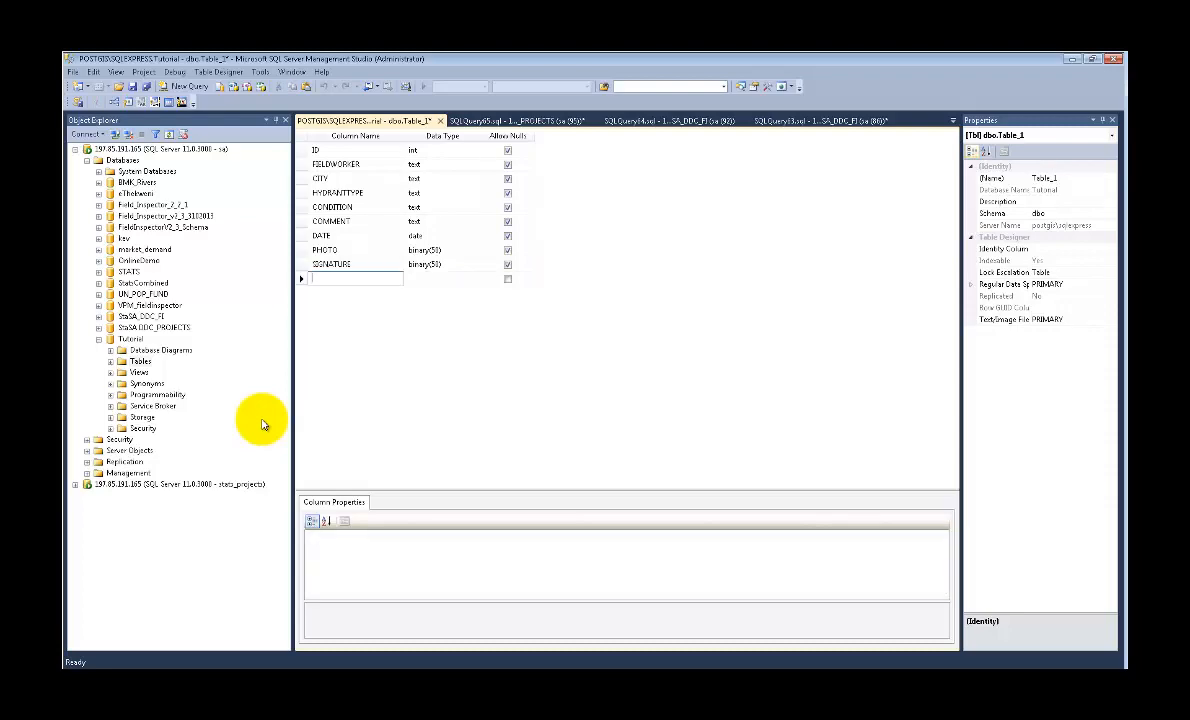
# - Save the new table under the name HYDRANT_INSPECTION
pyautogui.rightClick(390, 124)
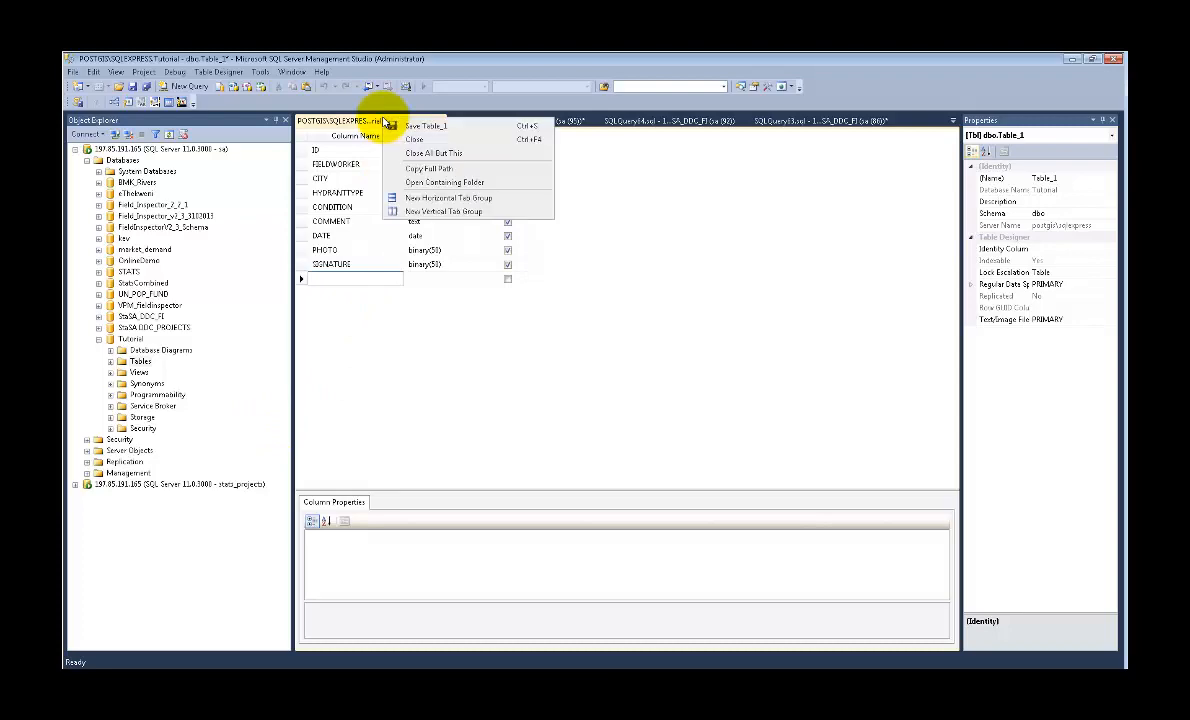
pyautogui.click(402, 126)
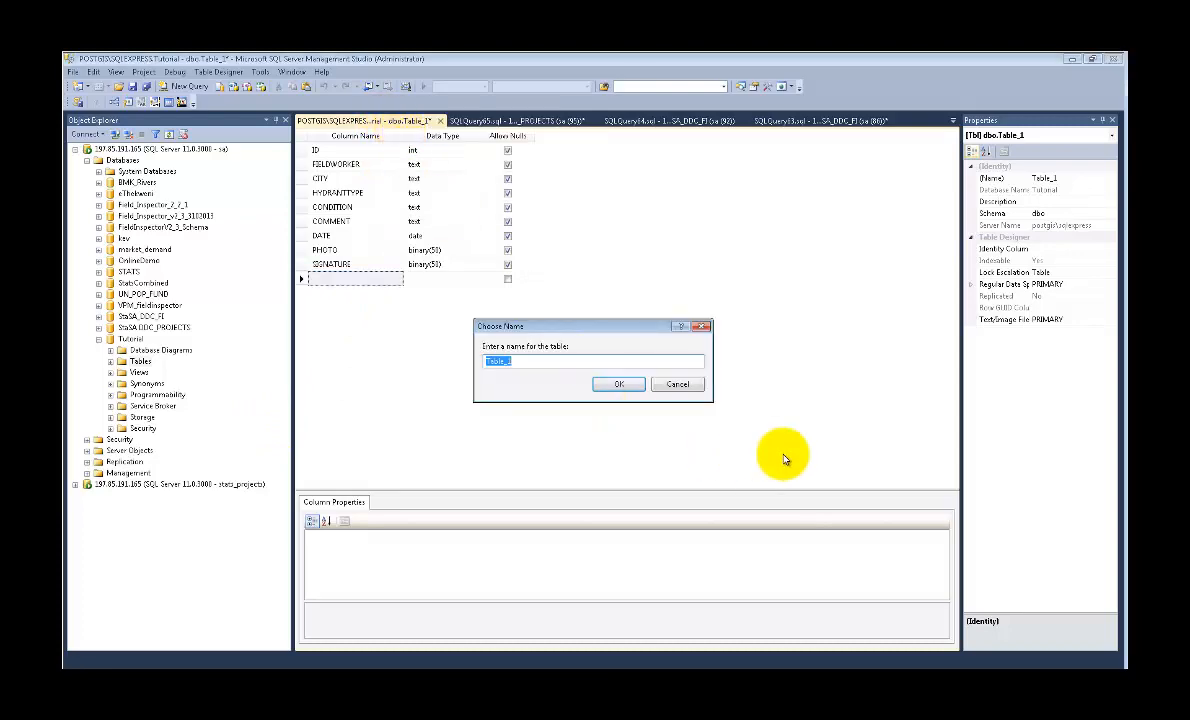
pyautogui.write('HYDRANT_')
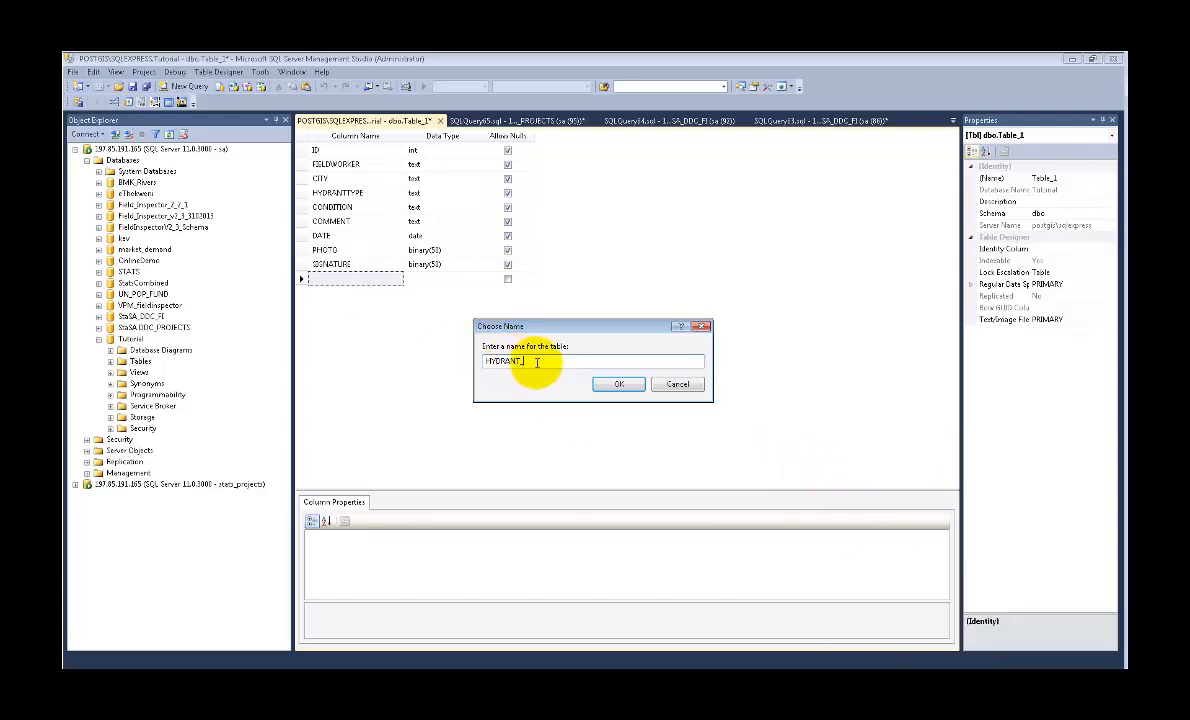
pyautogui.write('INSPECTION')
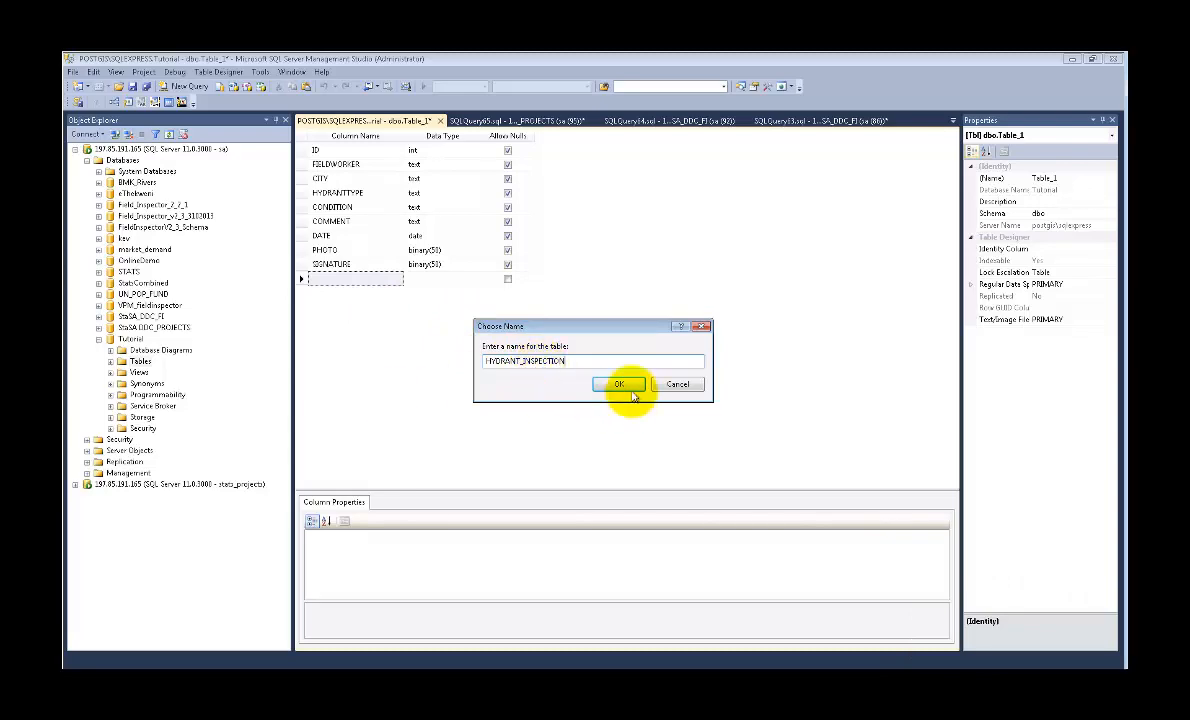
pyautogui.click(619, 384)
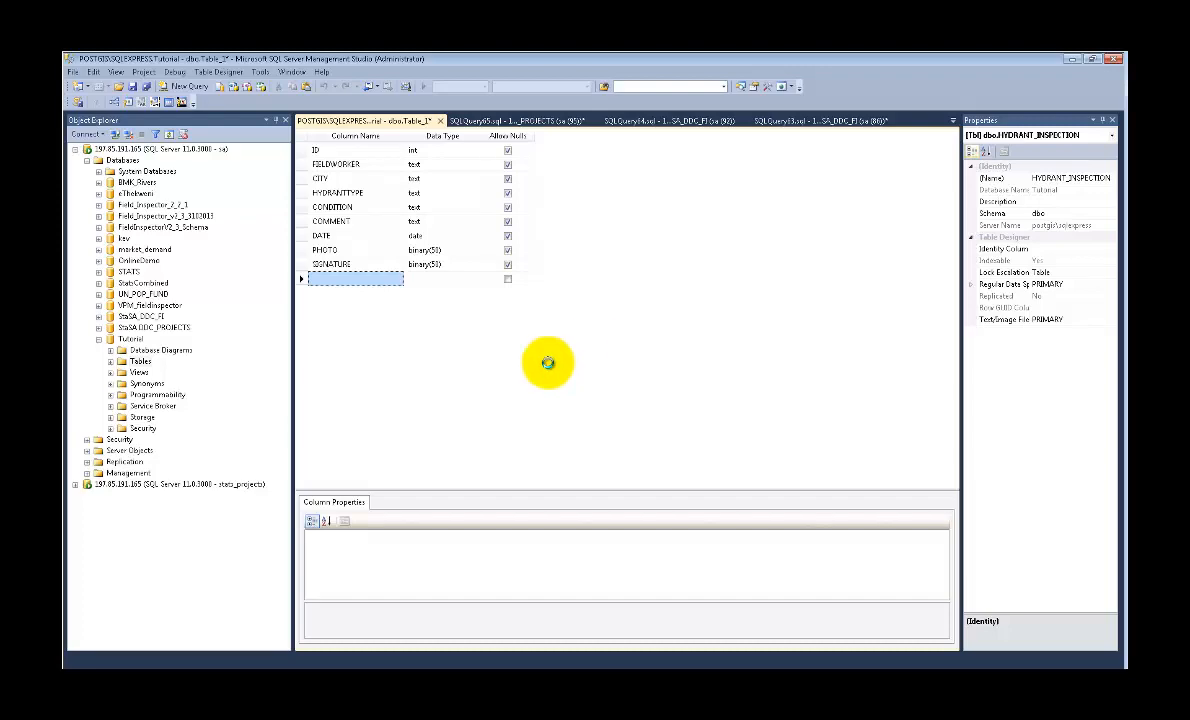
# - Create another new table in the Tutorial database and add an ID column with the int data type
pyautogui.click(140, 363)
pyautogui.rightClick(140, 364)
pyautogui.click(158, 367)
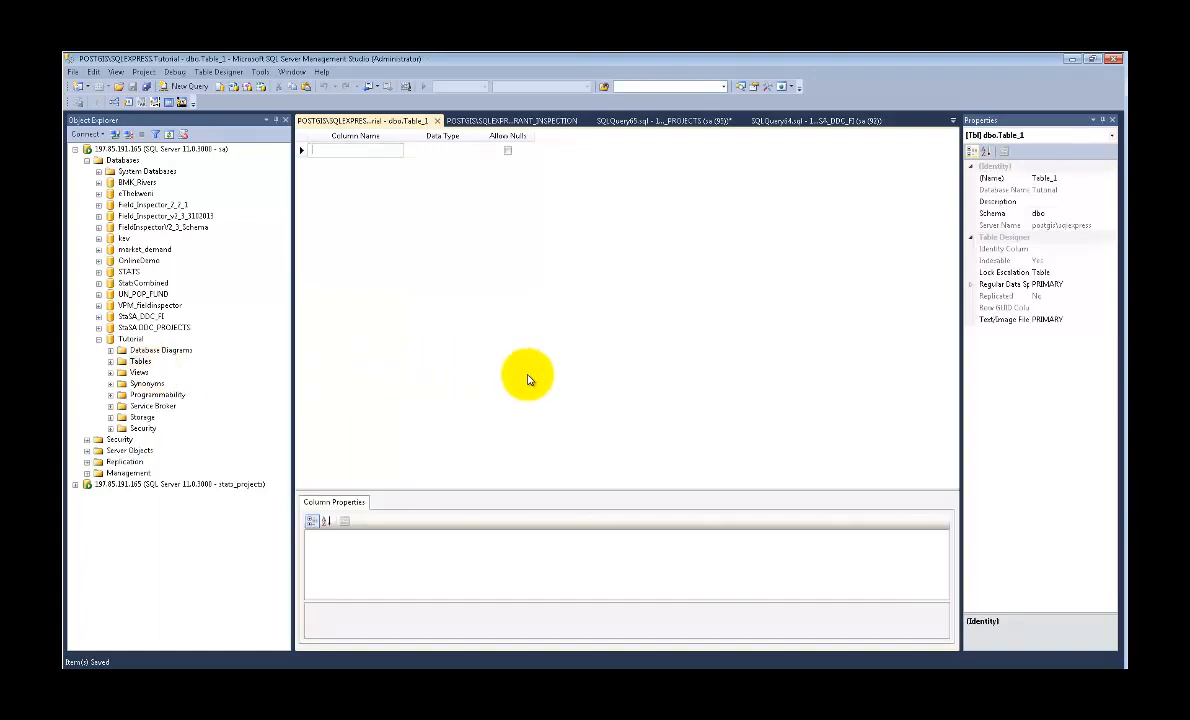
pyautogui.write('ID')
pyautogui.press('Tab')
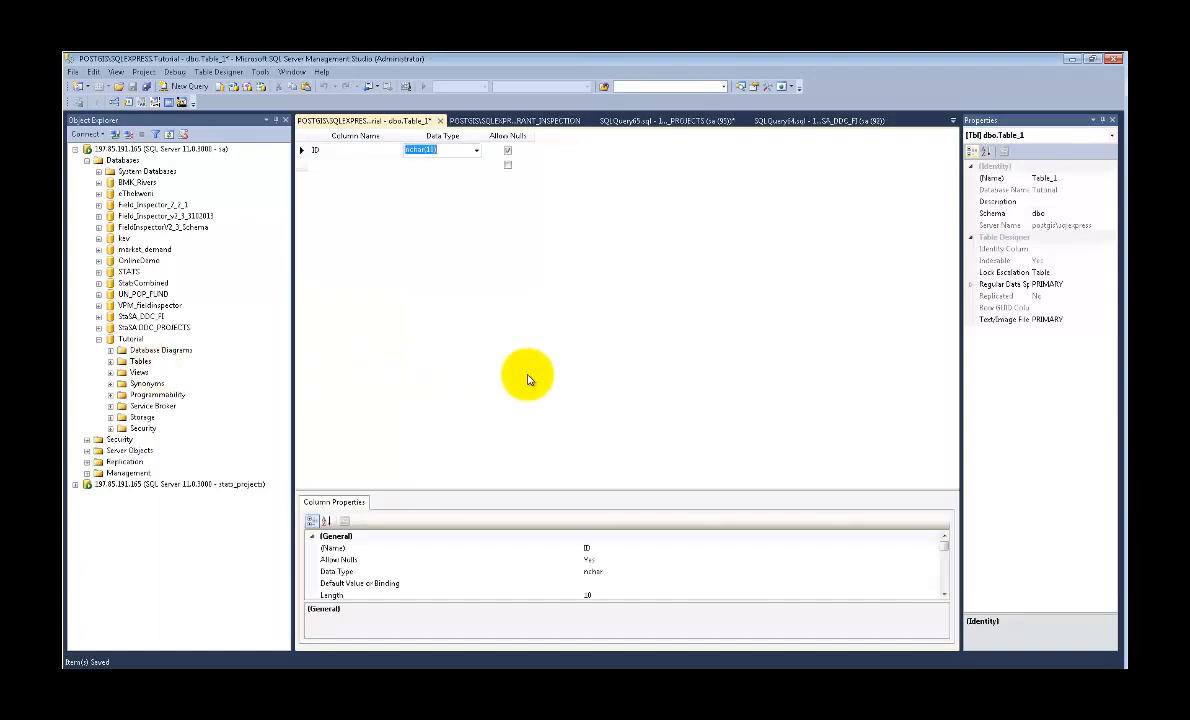
pyautogui.write('int')
pyautogui.press('Tab')
pyautogui.press('Tab')
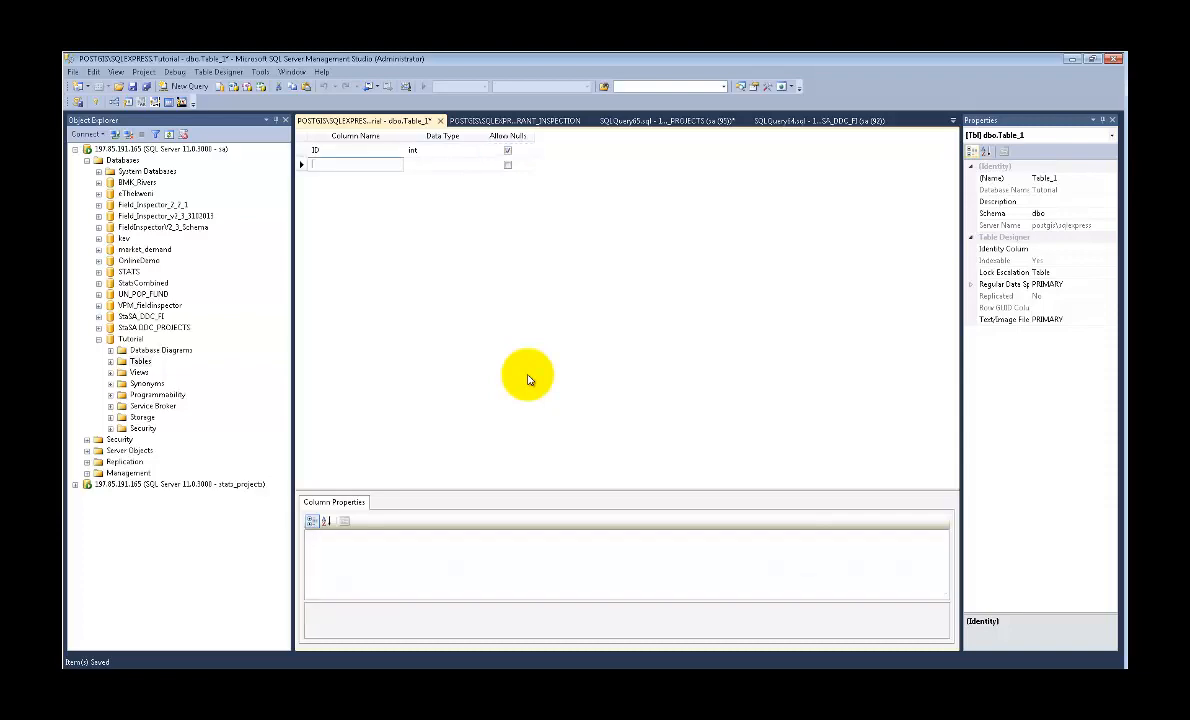
# - Add a GEOMETRY column with the geometry data type below ID
pyautogui.write('GEOM')
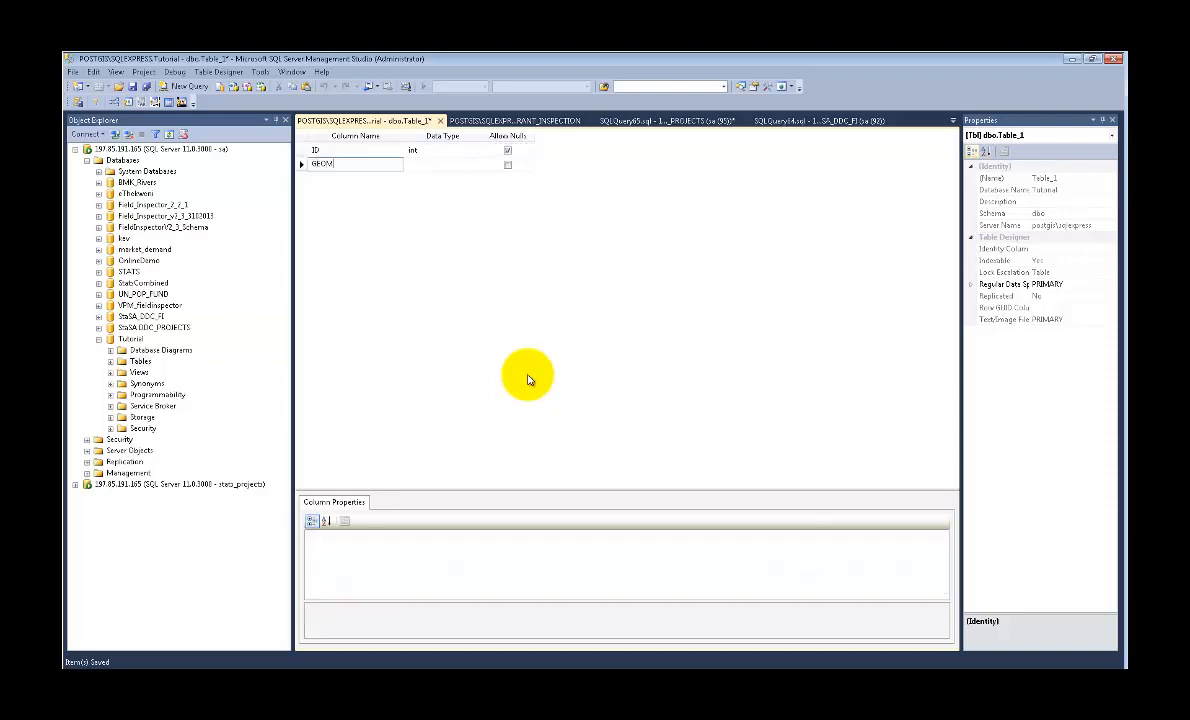
pyautogui.write('ETRZ')
pyautogui.press('Tab')
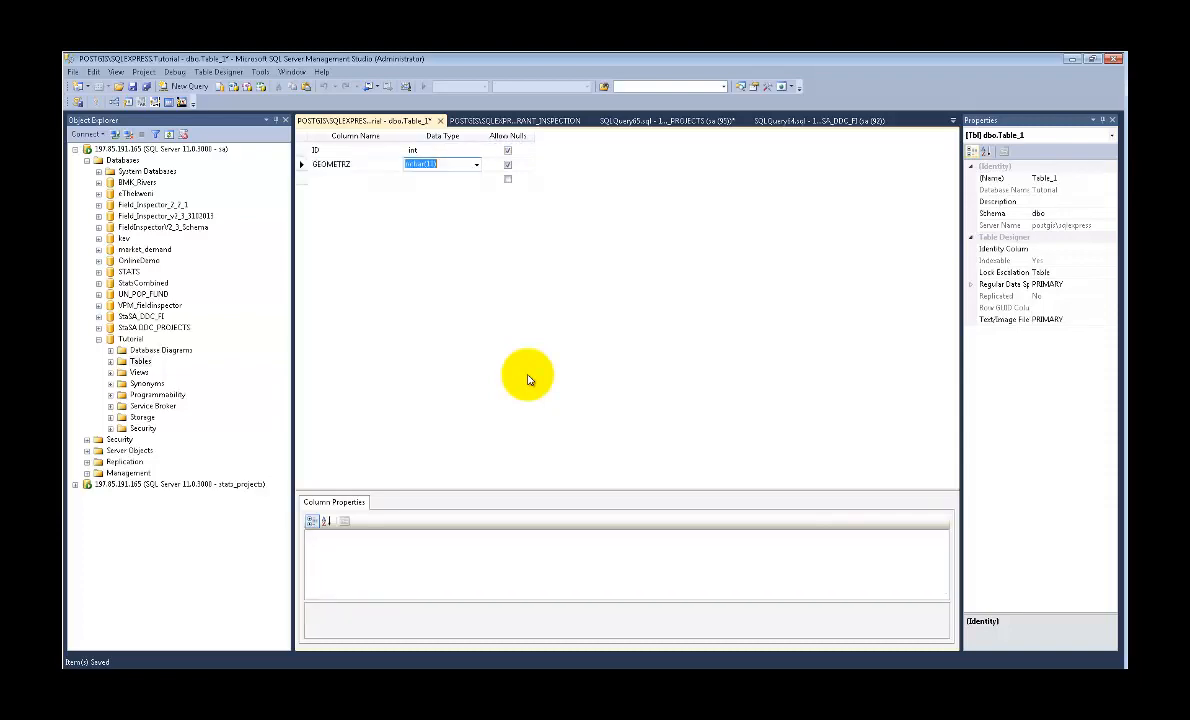
pyautogui.click(363, 164)
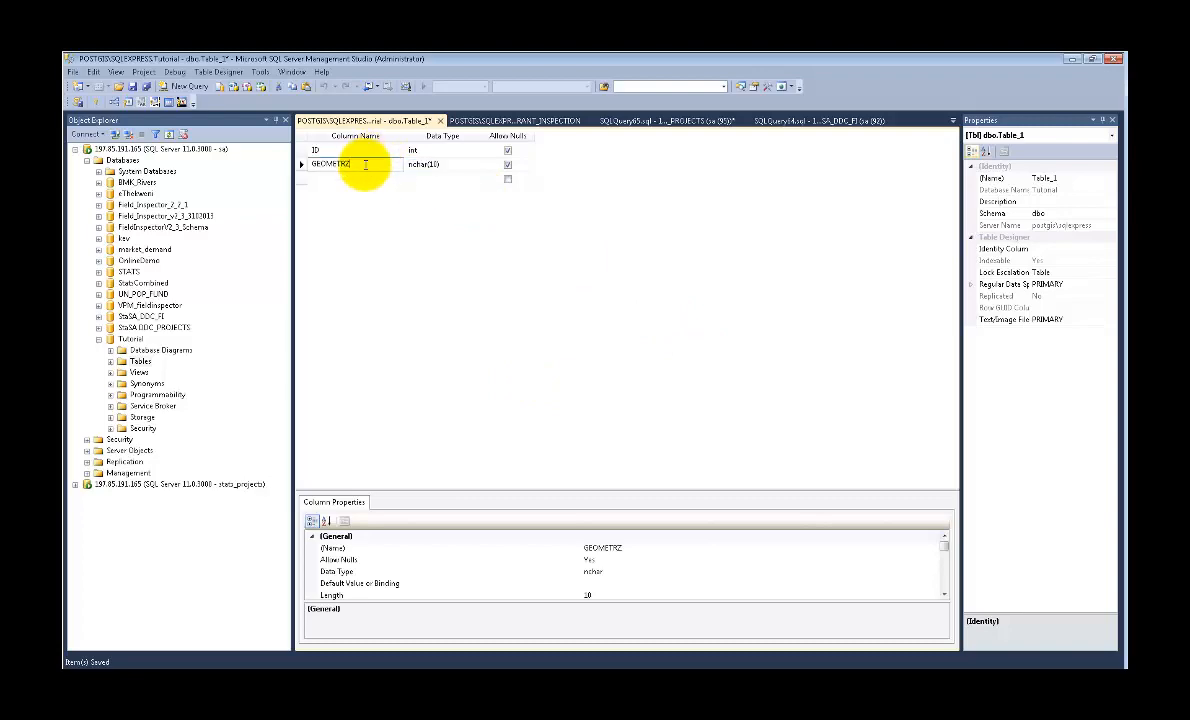
pyautogui.press('BackSpace')
pyautogui.write('Y')
pyautogui.press('Tab')
pyautogui.write('GEOM')
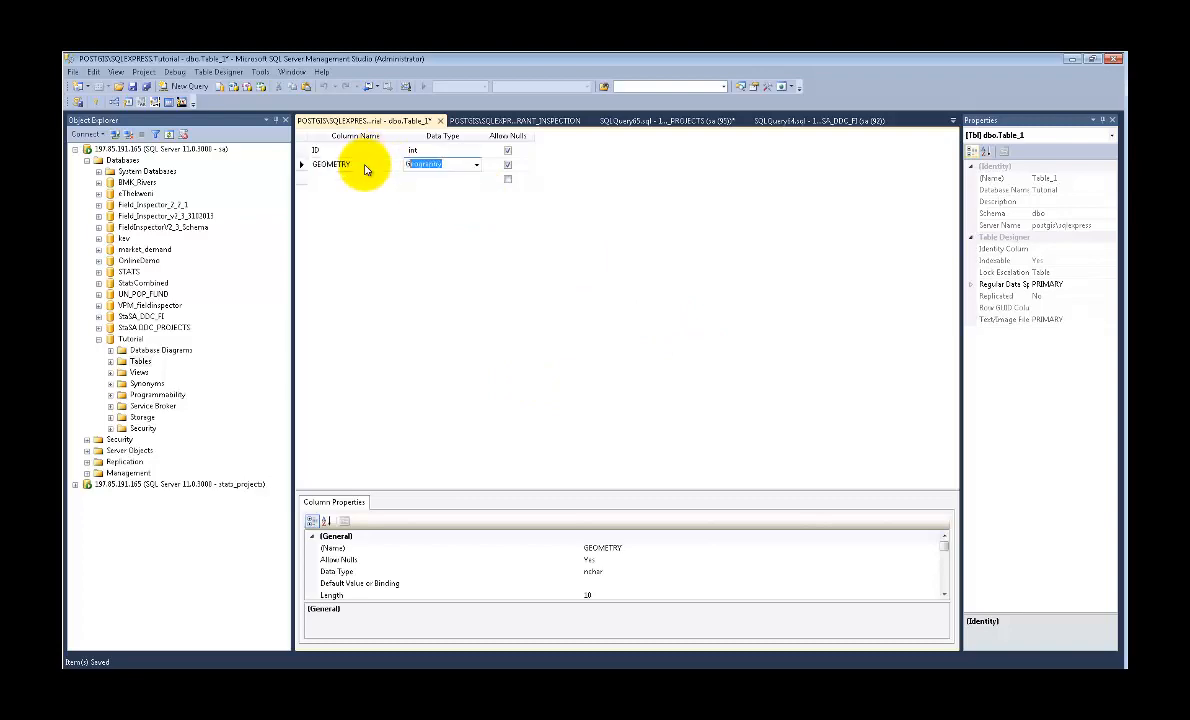
pyautogui.press('Tab')
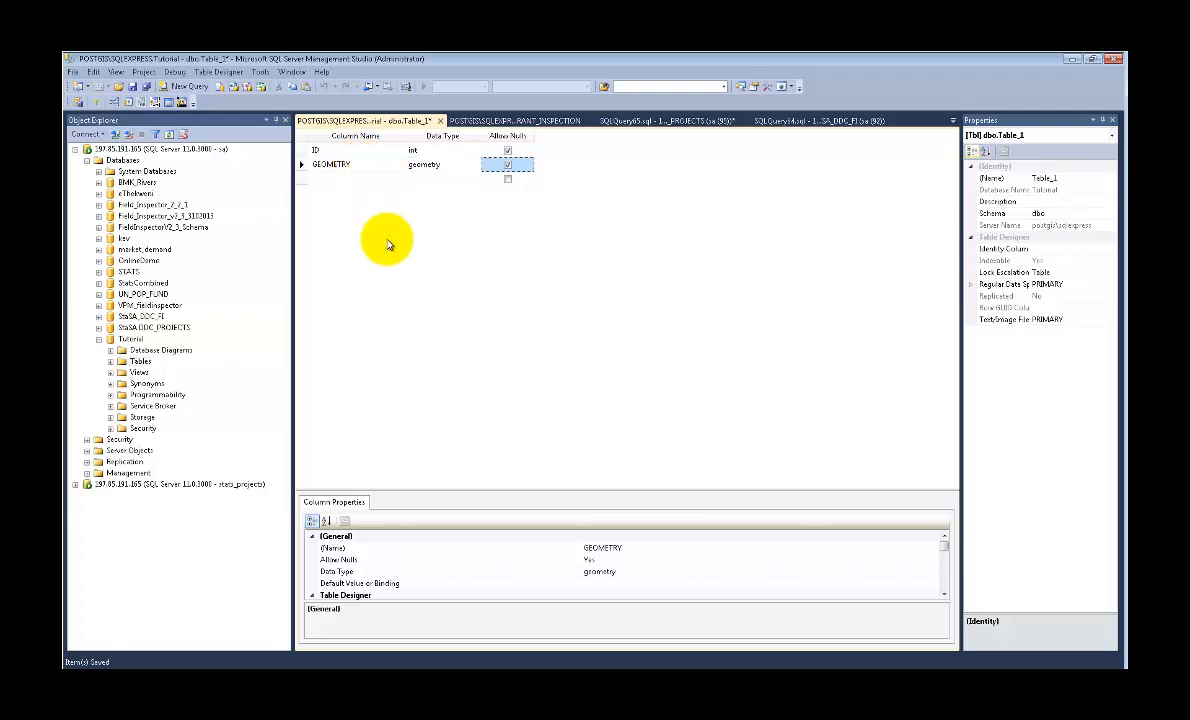
# - Save the table with the ID and GEOMETRY columns under the name SPATIAL
pyautogui.rightClick(376, 121)
pyautogui.click(388, 125)
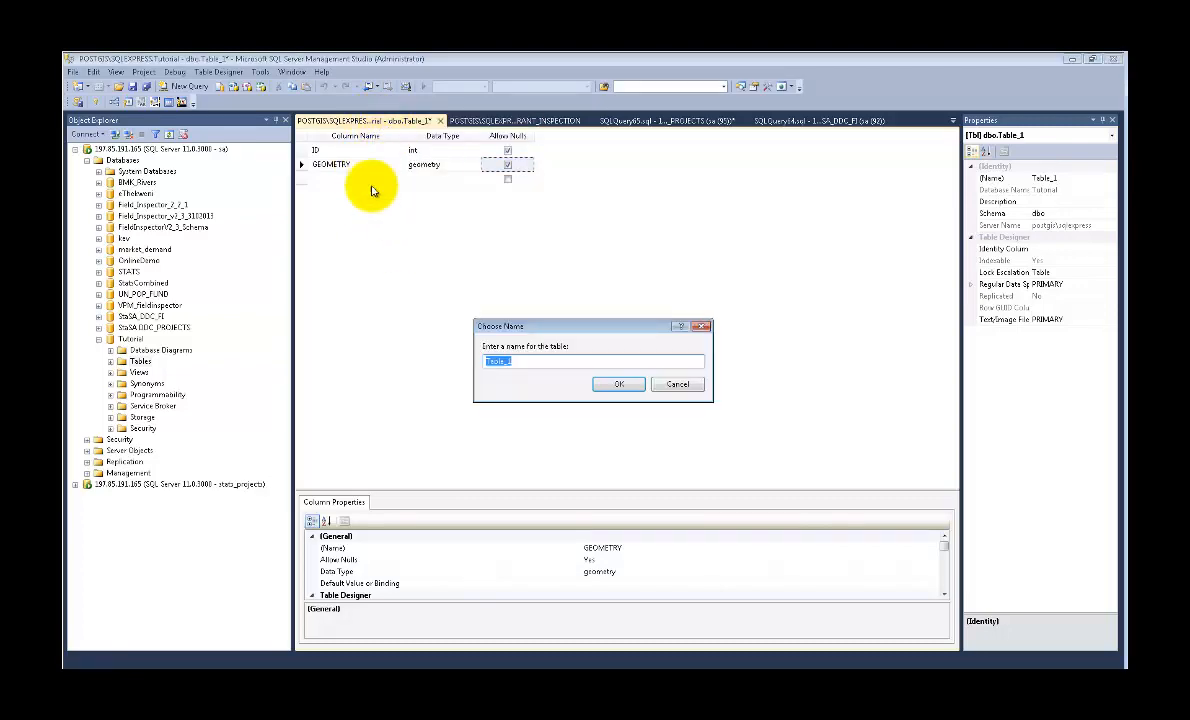
pyautogui.write('SPATIAL')
pyautogui.click(618, 383)
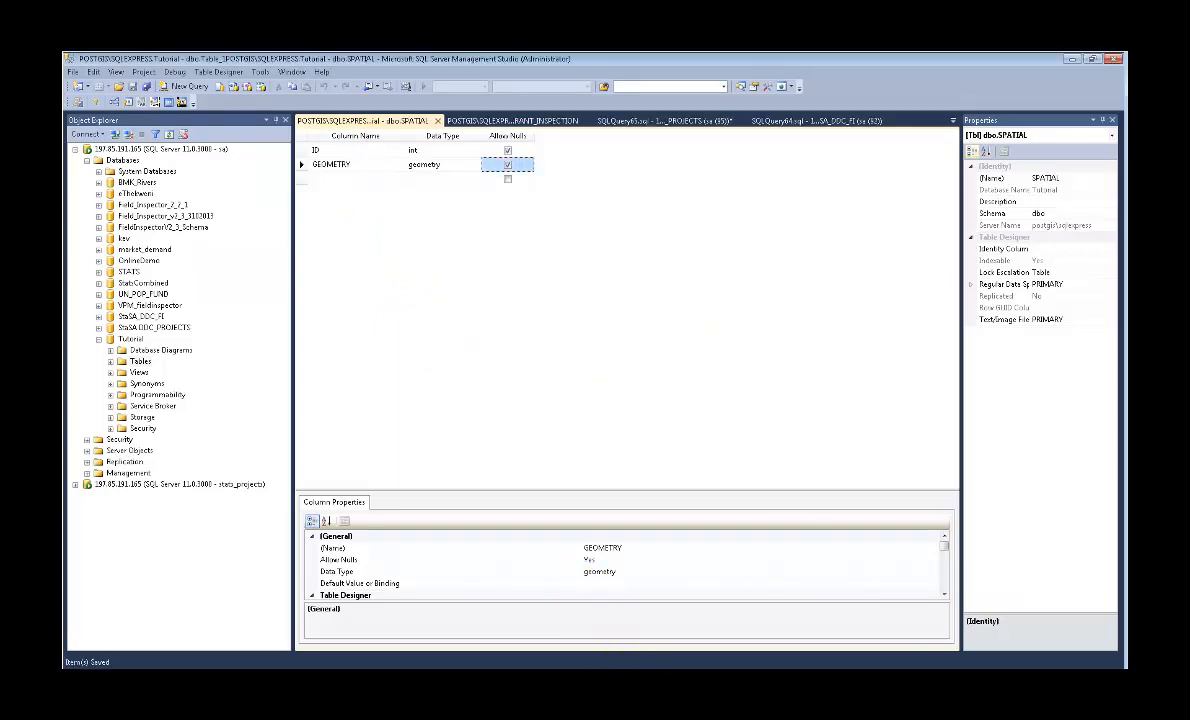